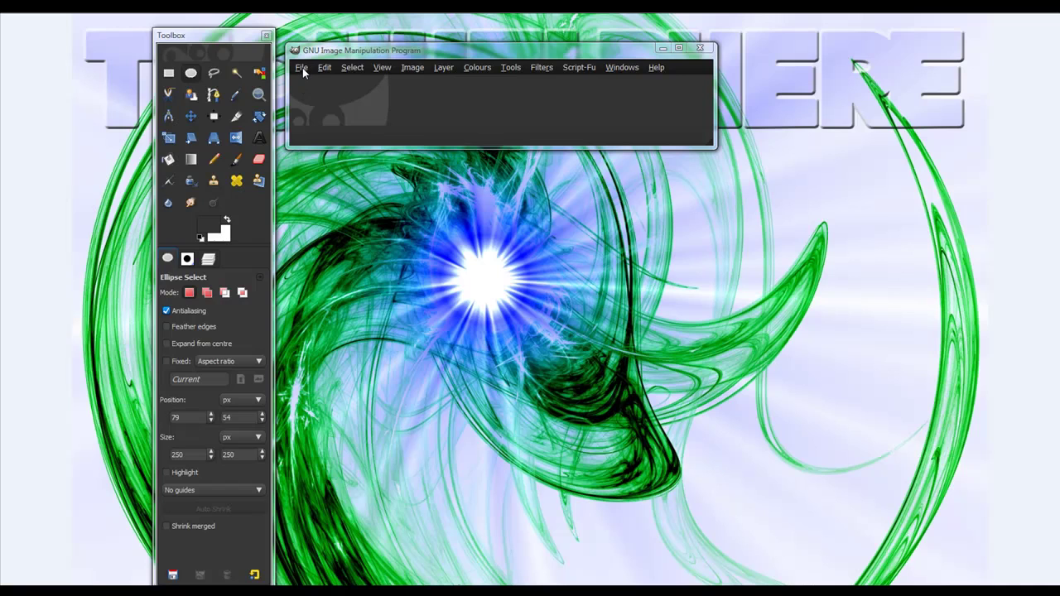
Create a new 400×400 image with a white background.
click(302, 68)
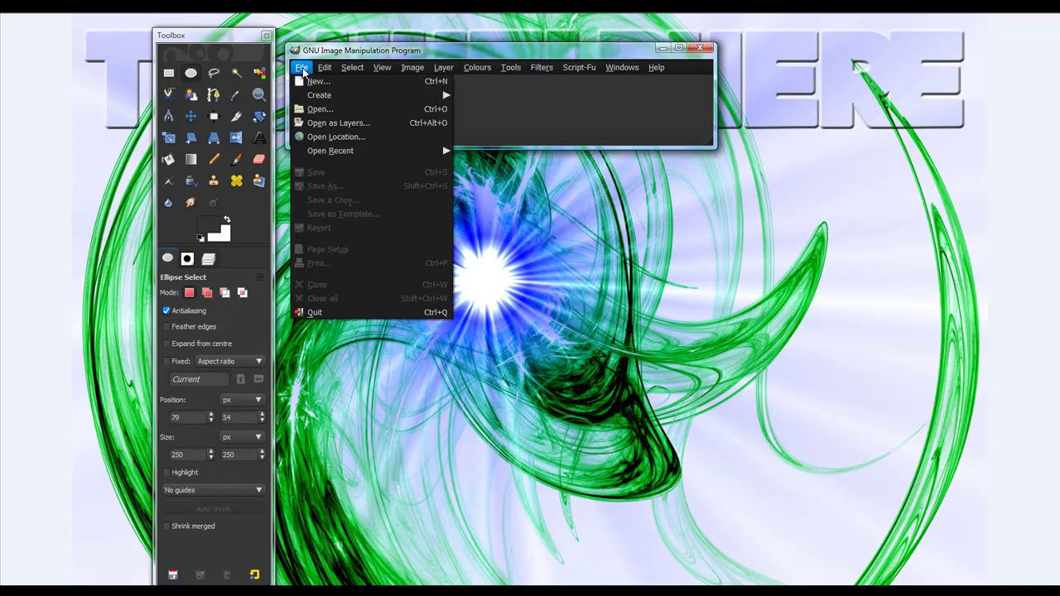
click(308, 78)
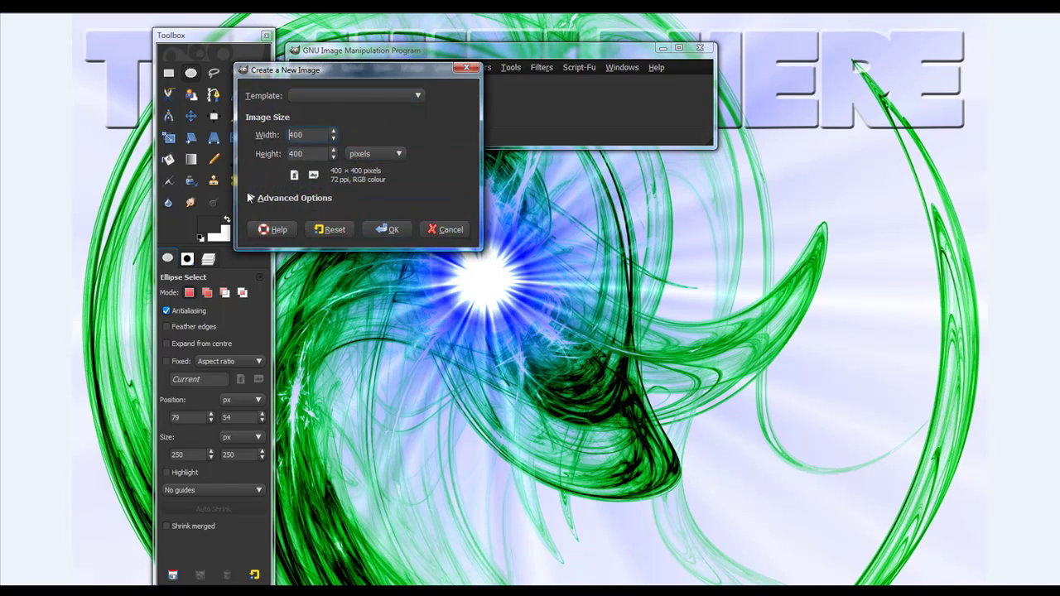
click(315, 199)
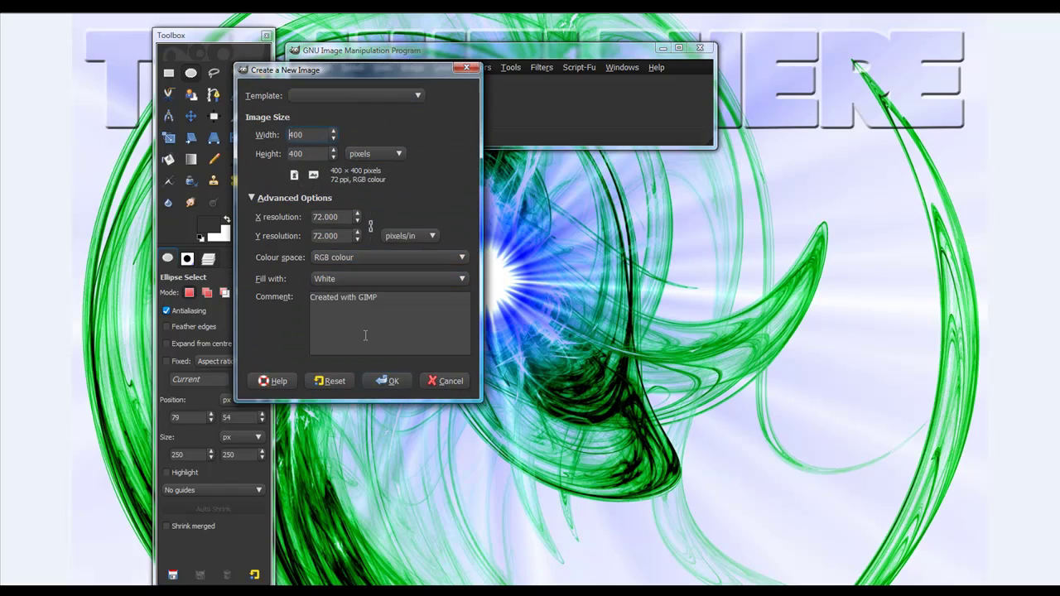
click(387, 382)
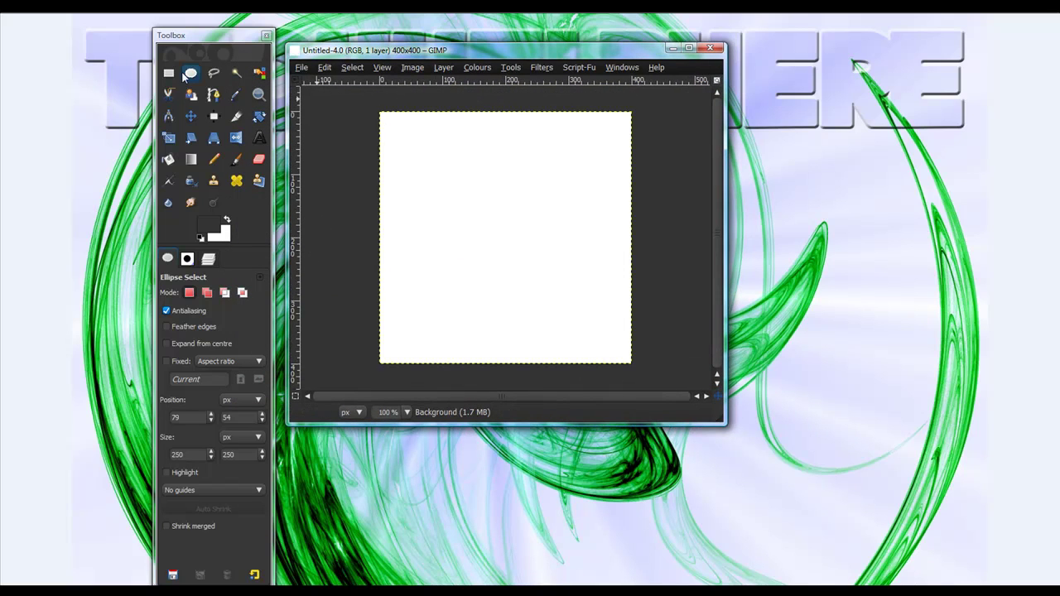
Add a new transparent layer to the image.
click(208, 260)
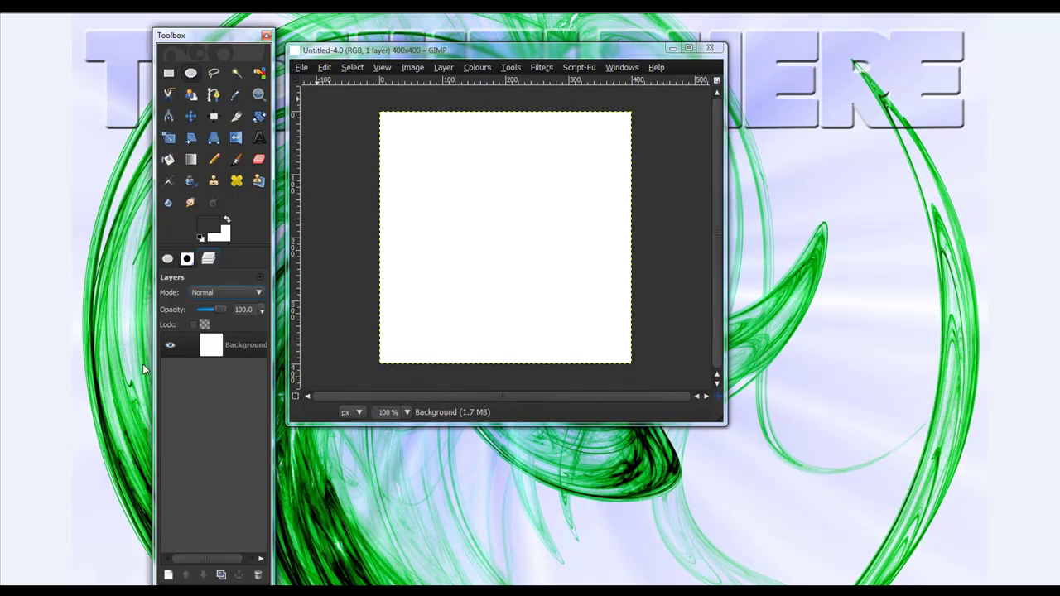
click(168, 575)
key(Return)
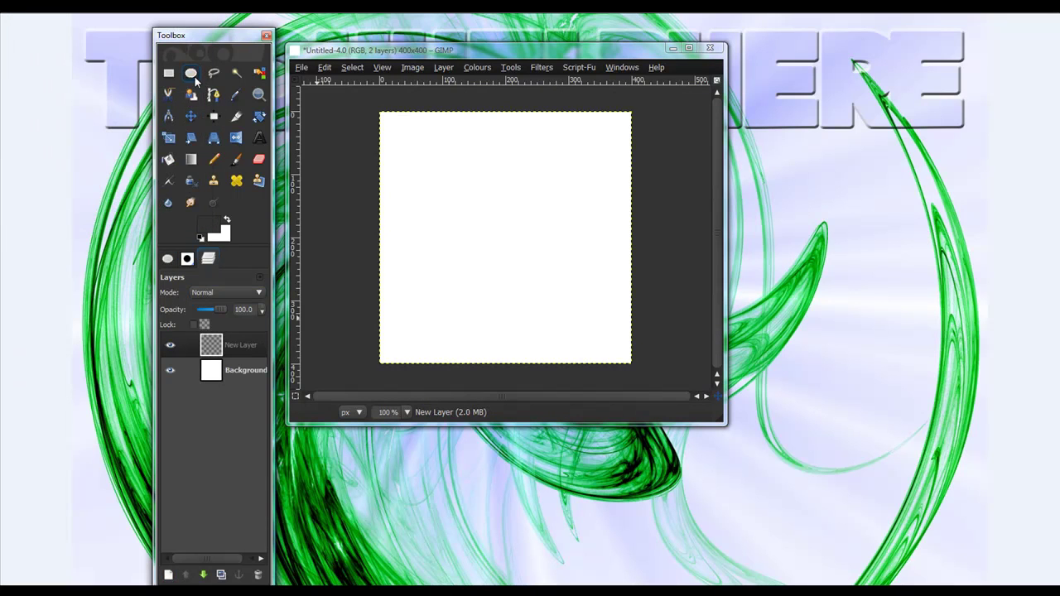
Draw an ellipse selection and set it to a 250×250 pixel circle.
drag(436, 153, 594, 317)
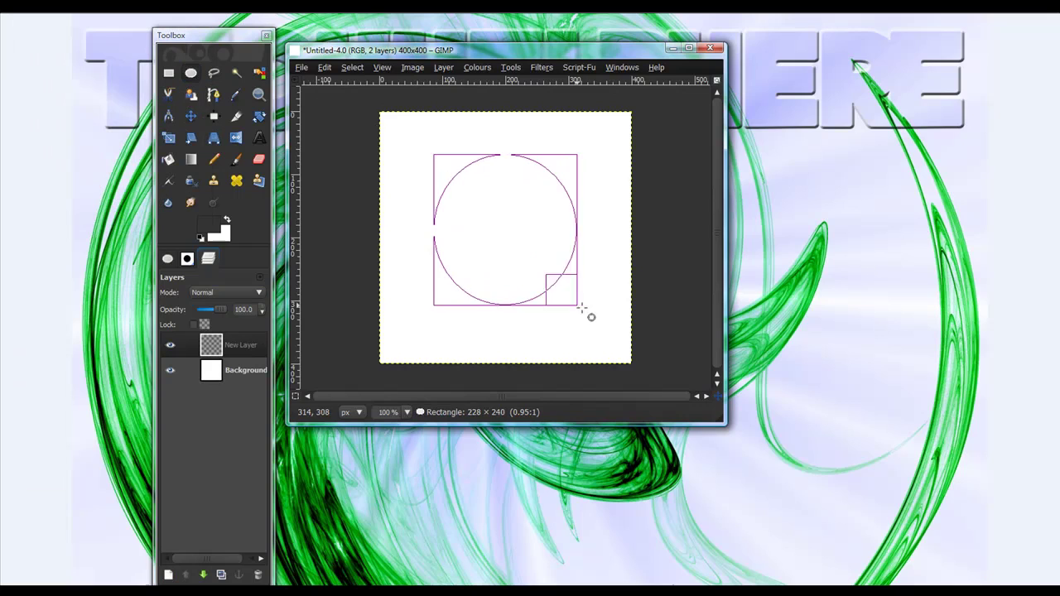
click(168, 259)
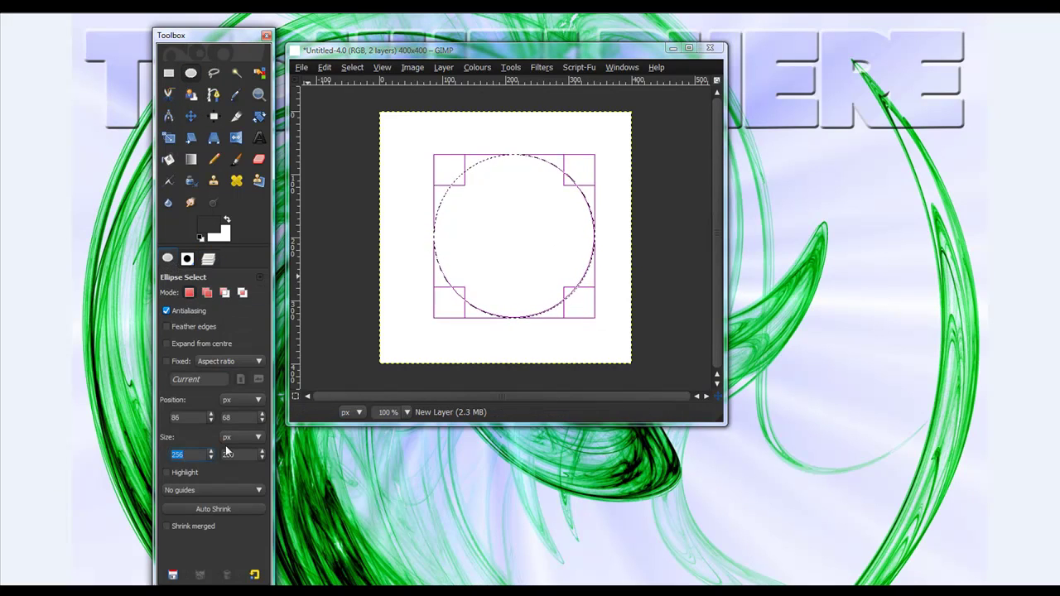
text(250)
key(Tab)
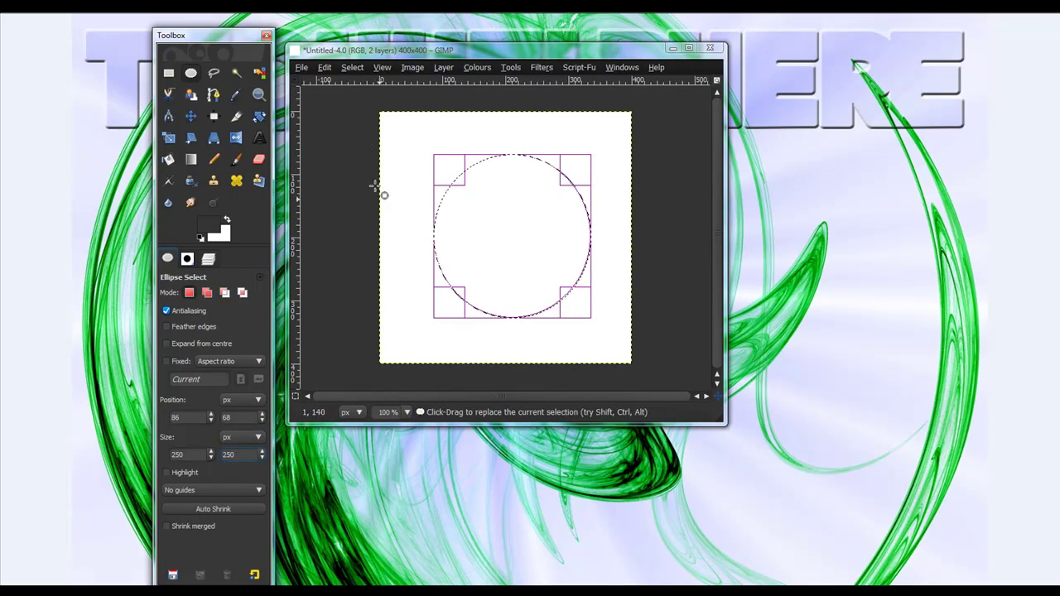
click(207, 229)
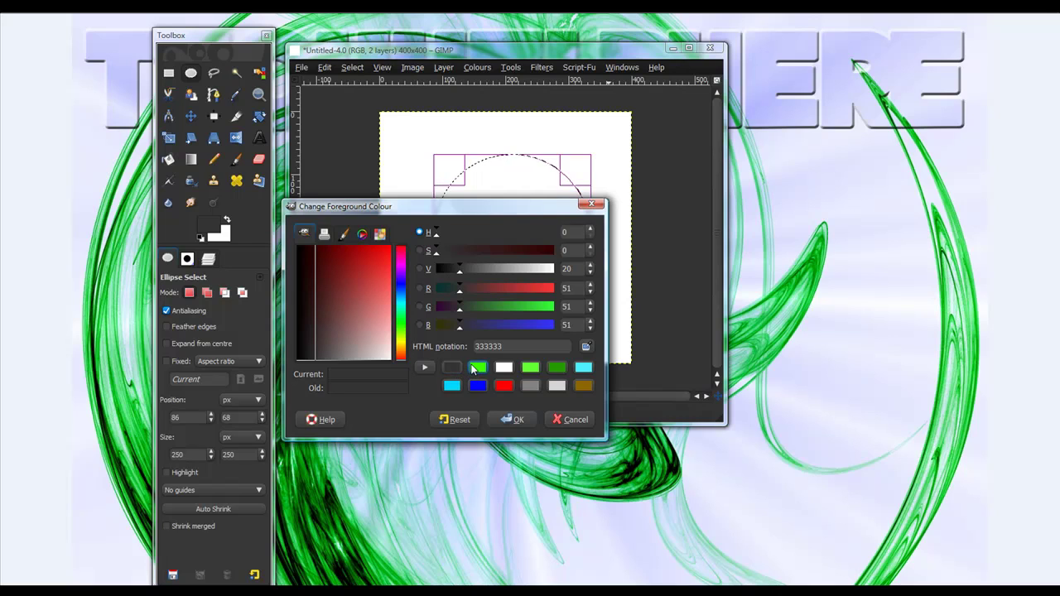
Fill the circle with a reversed radial gradient in dark grey 333333, with adaptive supersampling on.
click(514, 419)
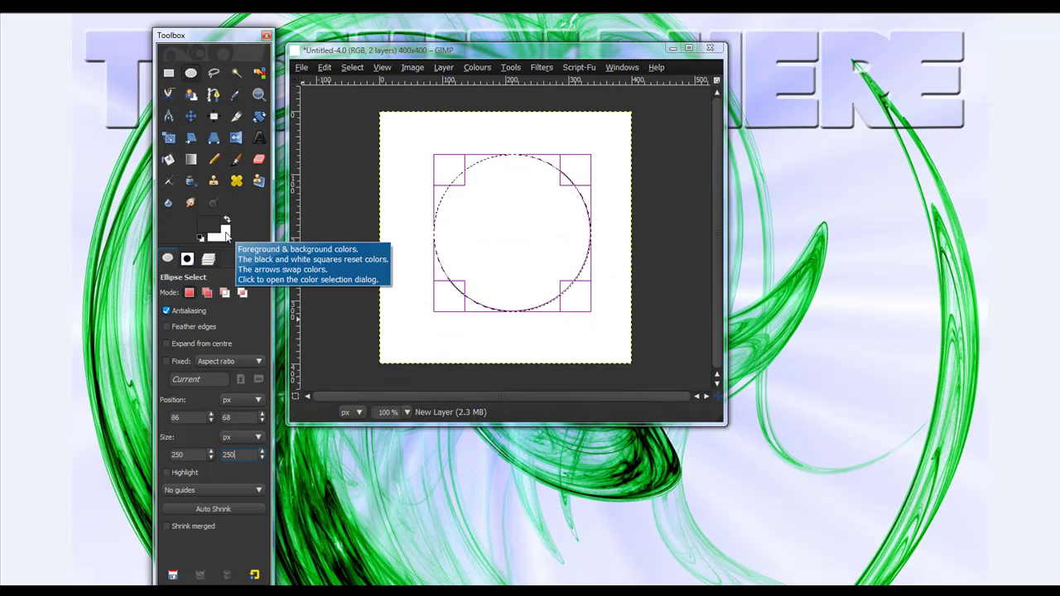
click(191, 159)
click(220, 367)
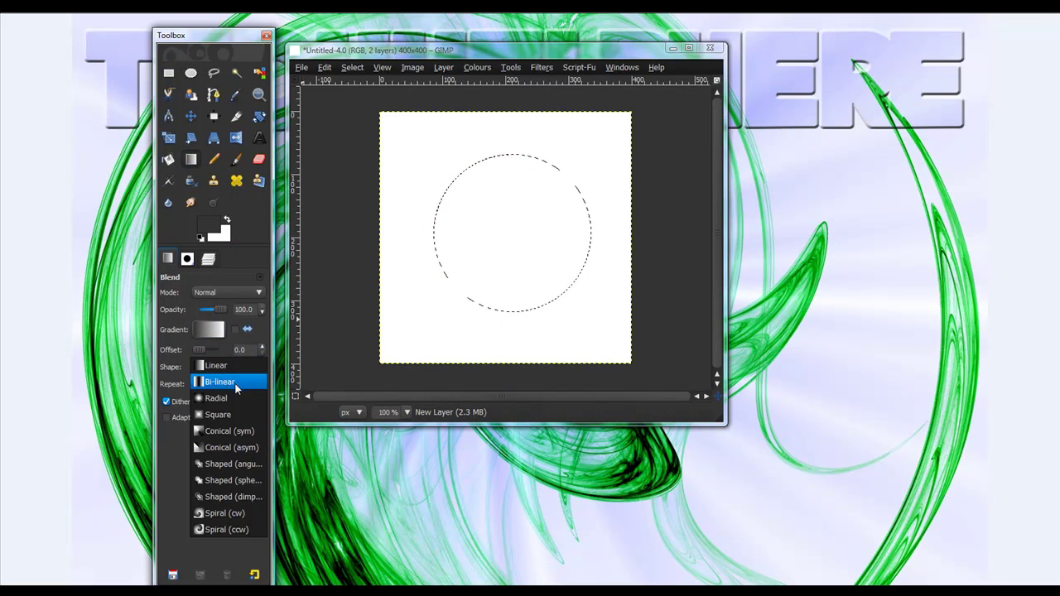
click(214, 394)
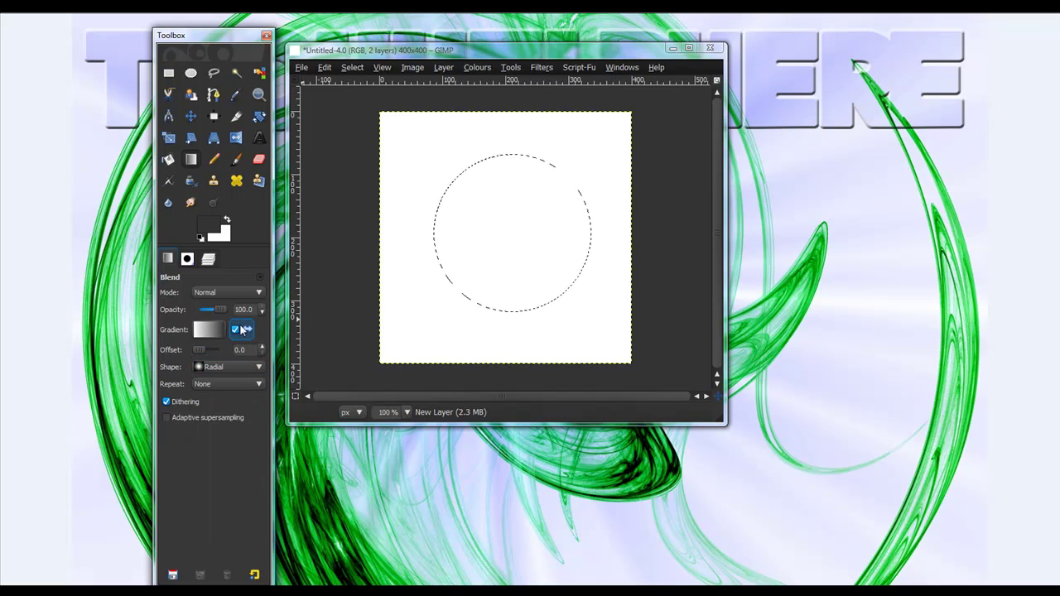
click(234, 329)
click(186, 417)
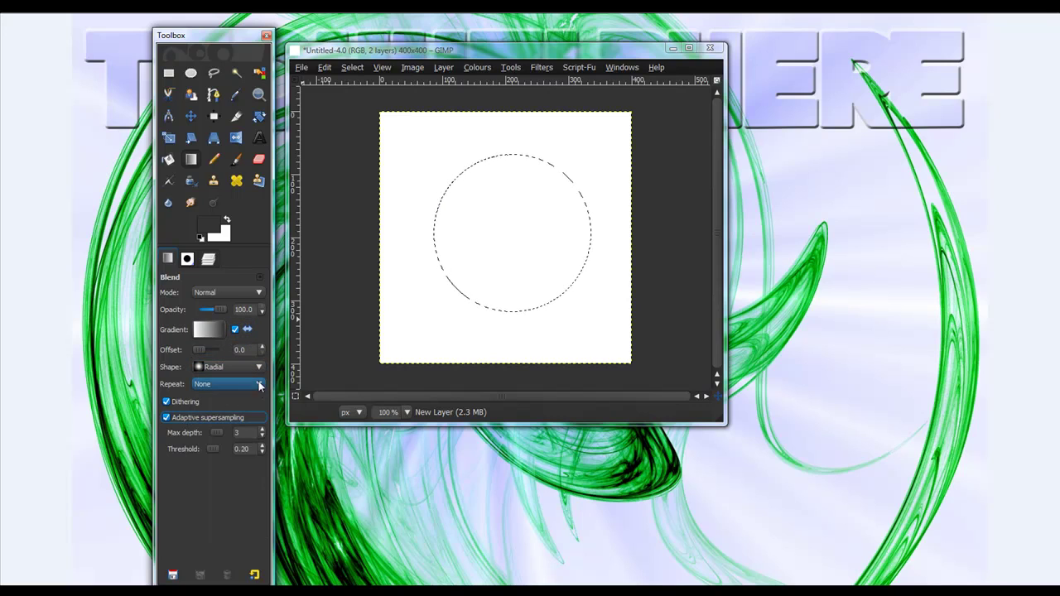
scroll(262, 350, up, 16)
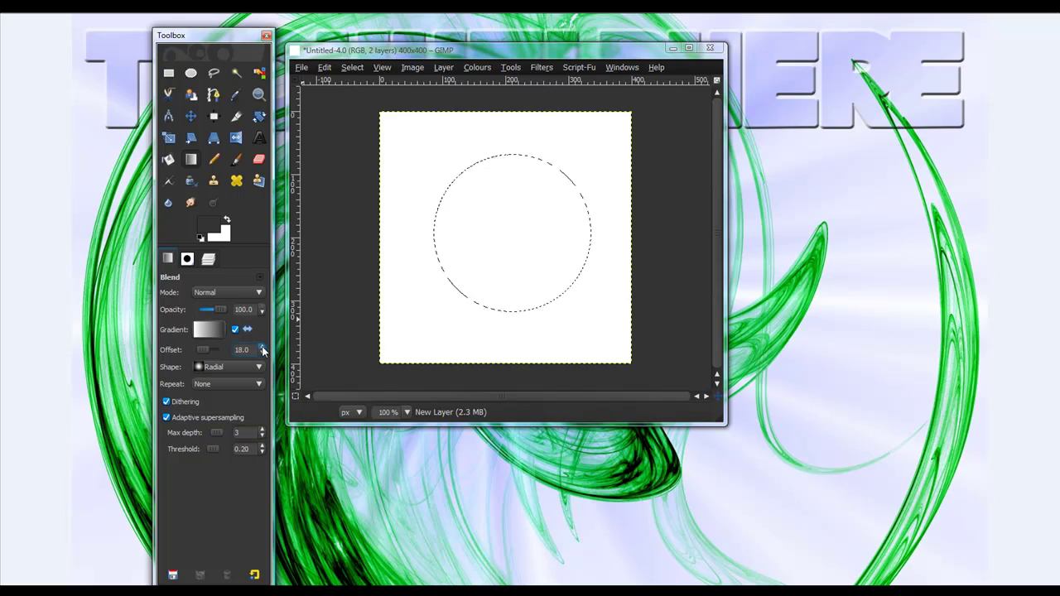
scroll(262, 349, up, 2)
drag(507, 143, 504, 321)
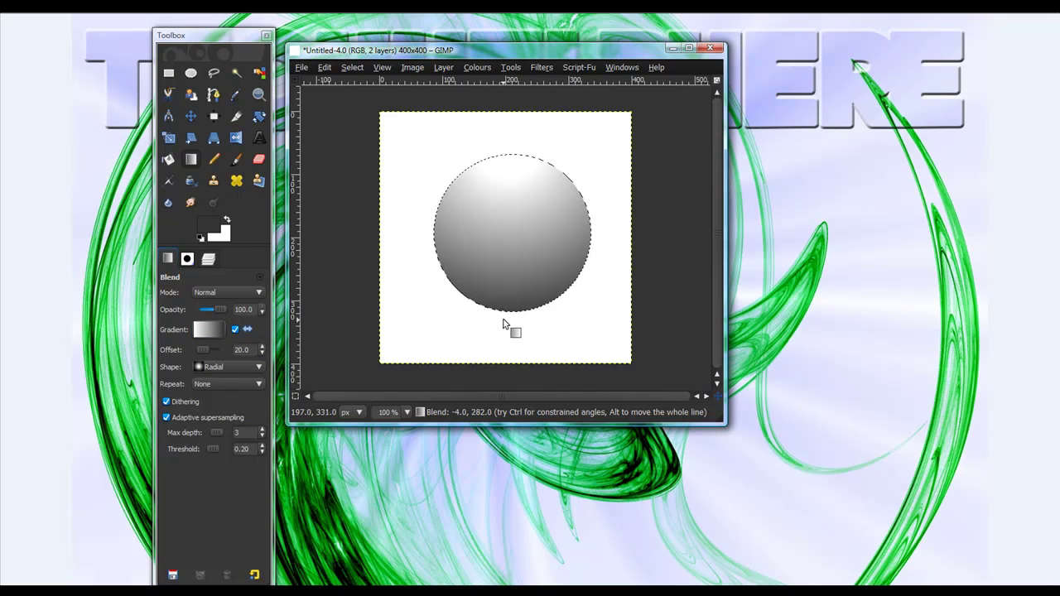
Shrink the selection and fill the inner circle with an opposing radial gradient.
click(352, 67)
click(365, 208)
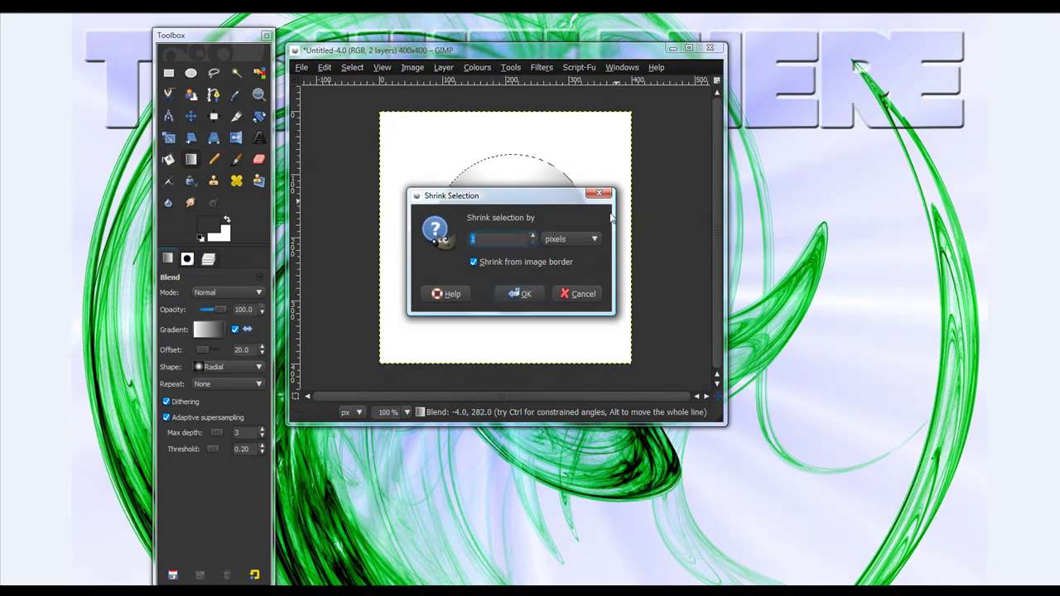
click(527, 293)
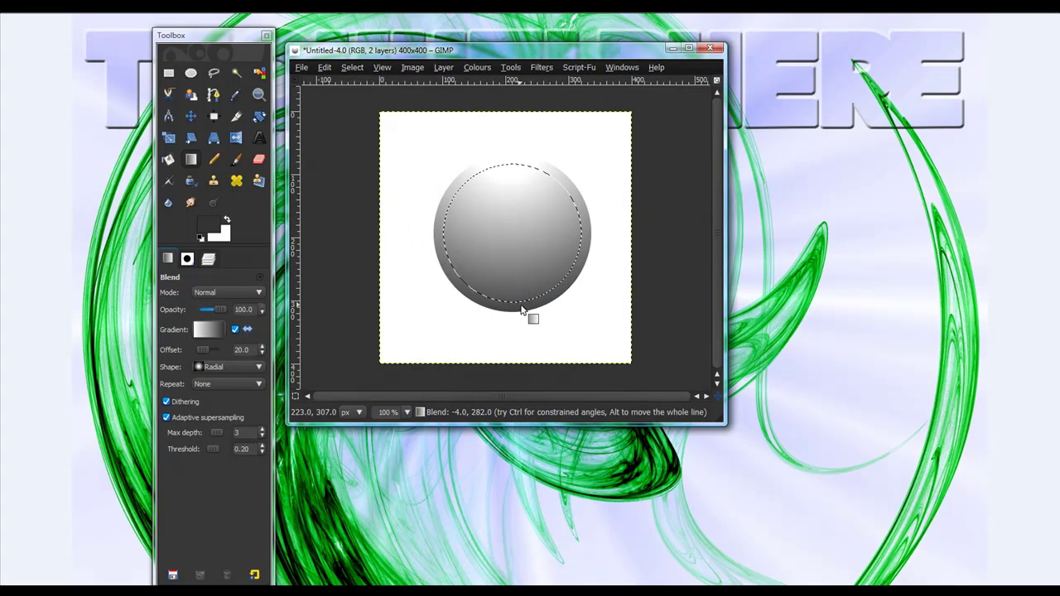
drag(514, 312, 520, 170)
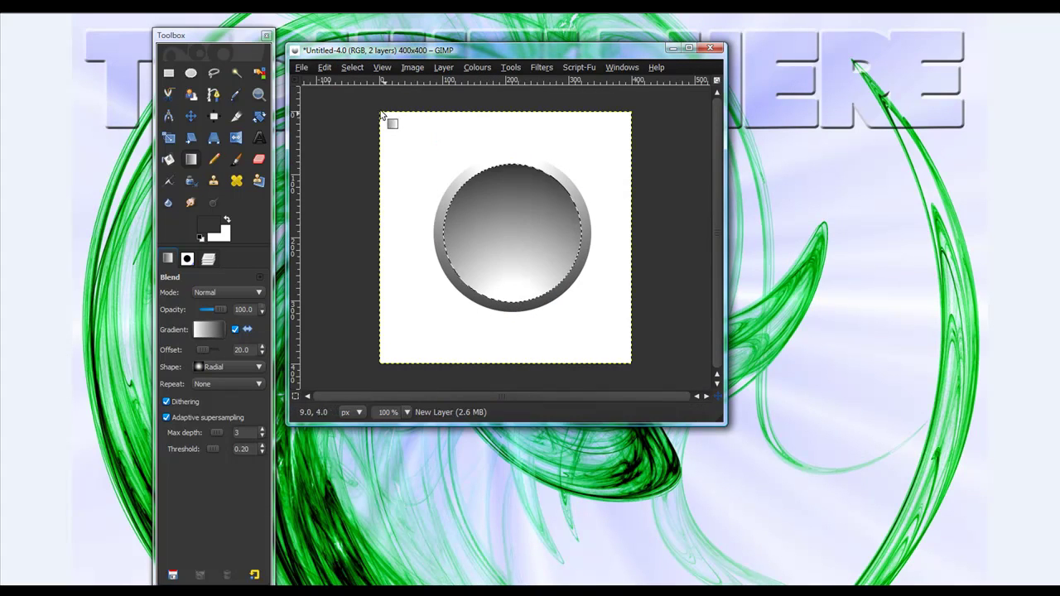
Shrink the circular selection by a further 5 pixels.
click(352, 67)
click(368, 214)
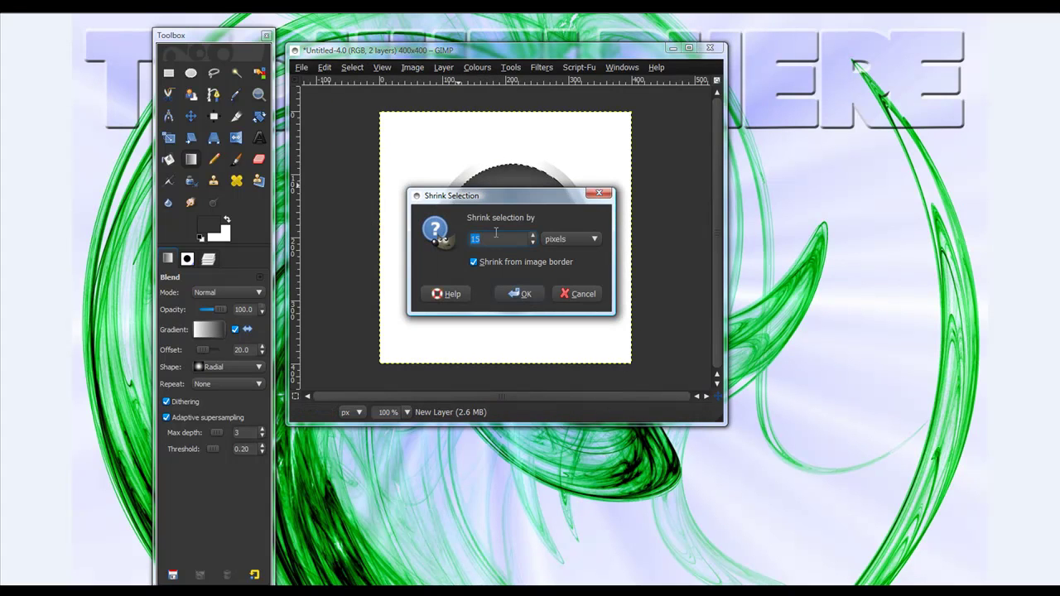
text(5)
click(516, 297)
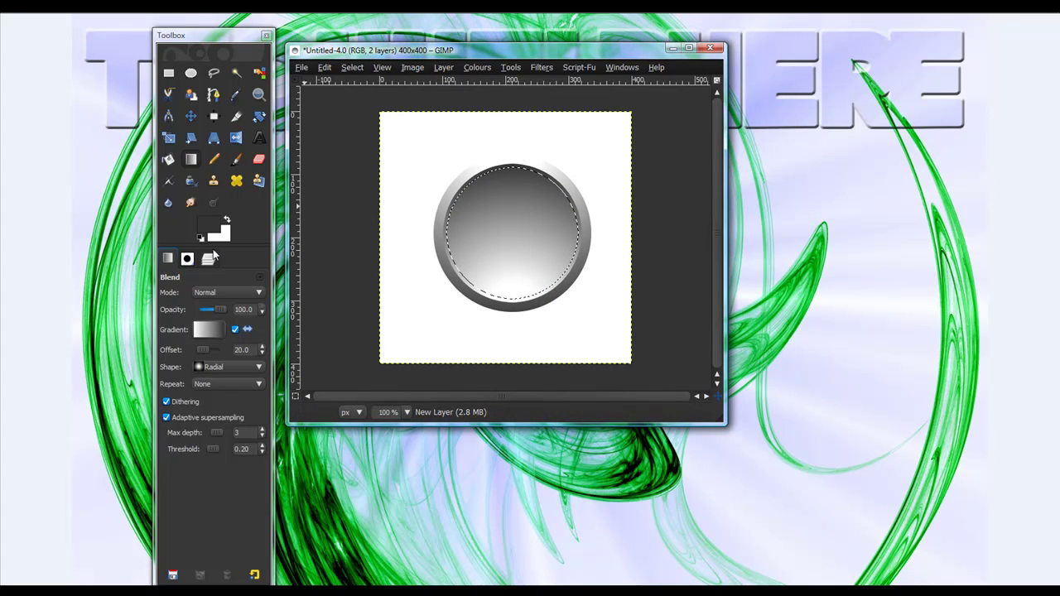
key(ctrl+l)
On a new transparent layer, bucket-fill the inner circle with golden yellow.
click(174, 575)
click(142, 232)
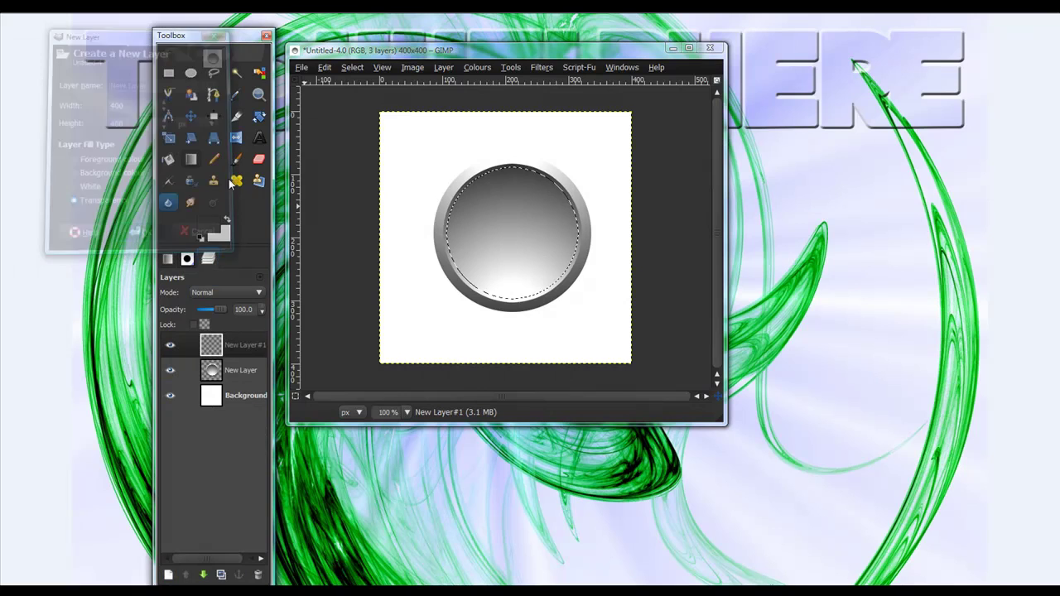
click(208, 226)
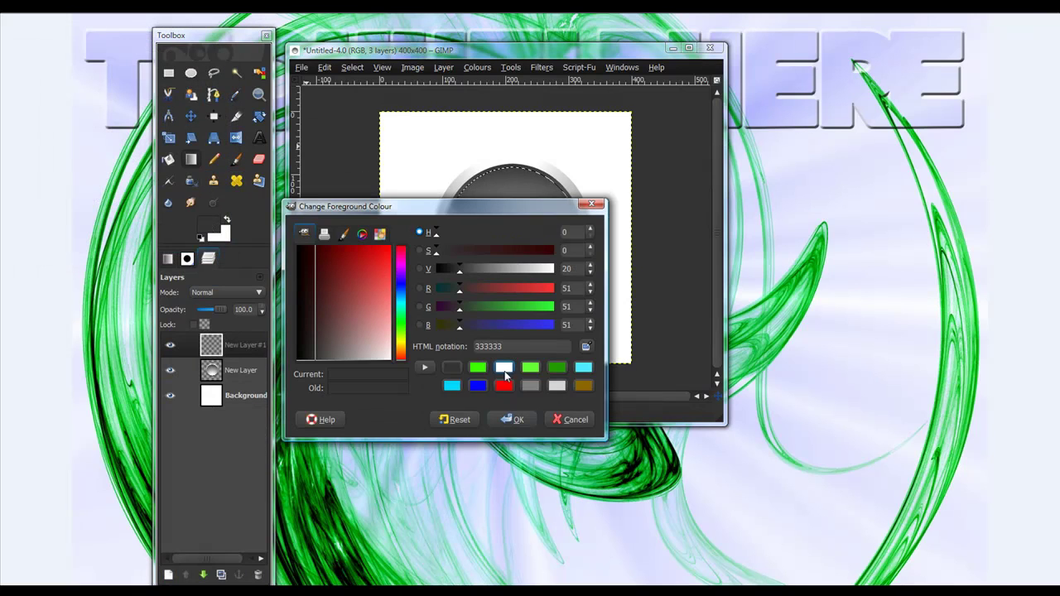
drag(401, 351, 400, 337)
mouse_move(369, 253)
mouse_down()
mouse_move(364, 242)
mouse_move(379, 246)
mouse_up()
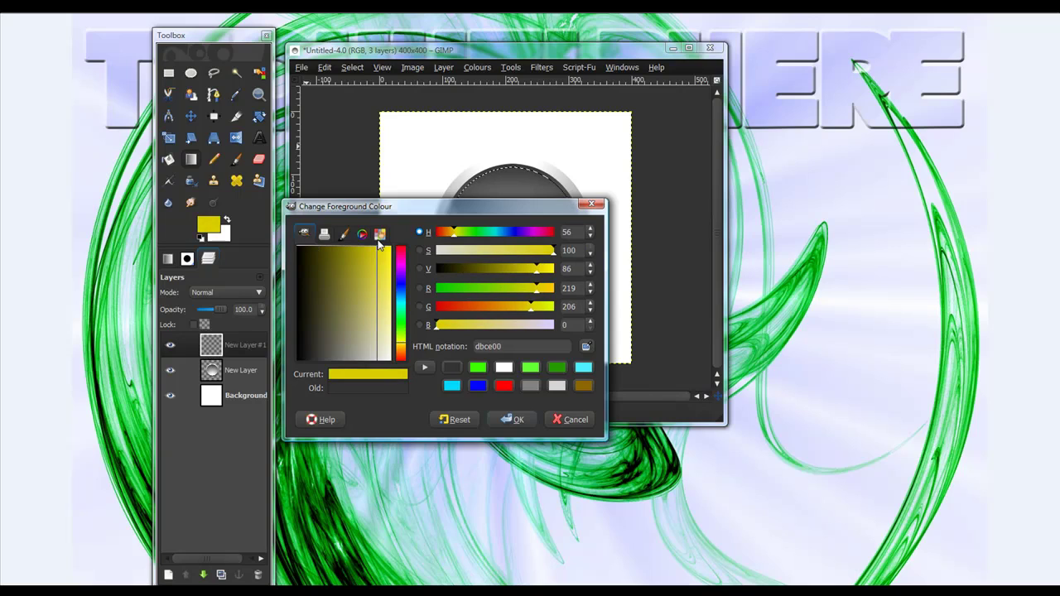
click(543, 291)
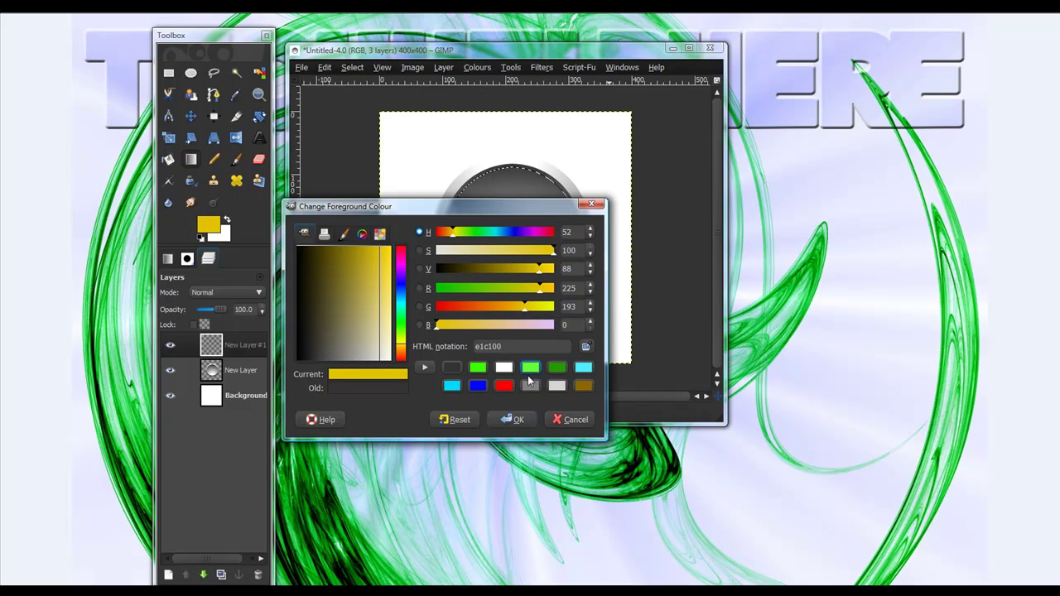
click(512, 419)
click(166, 161)
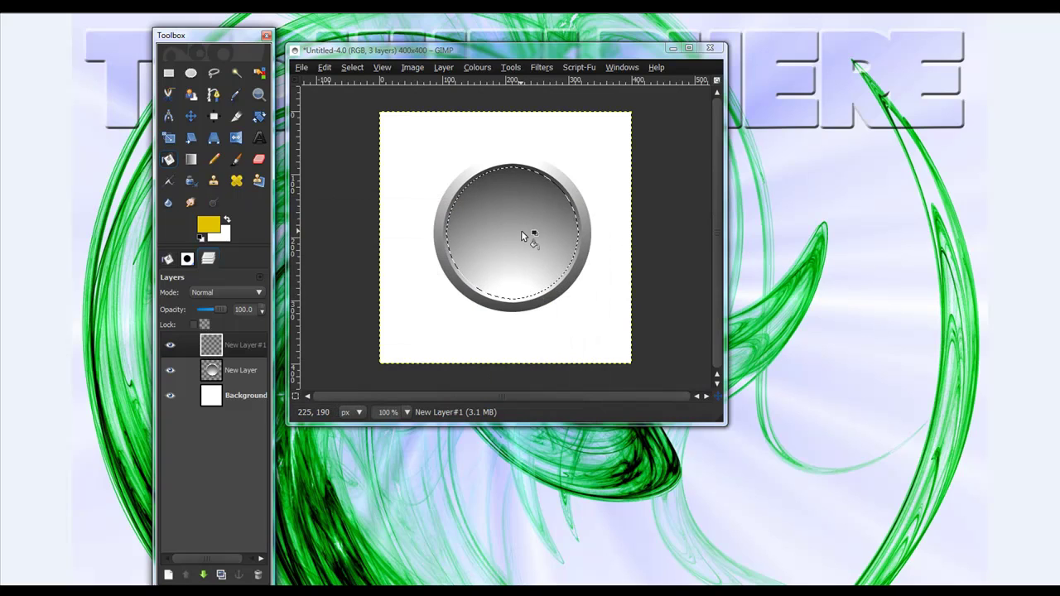
click(521, 230)
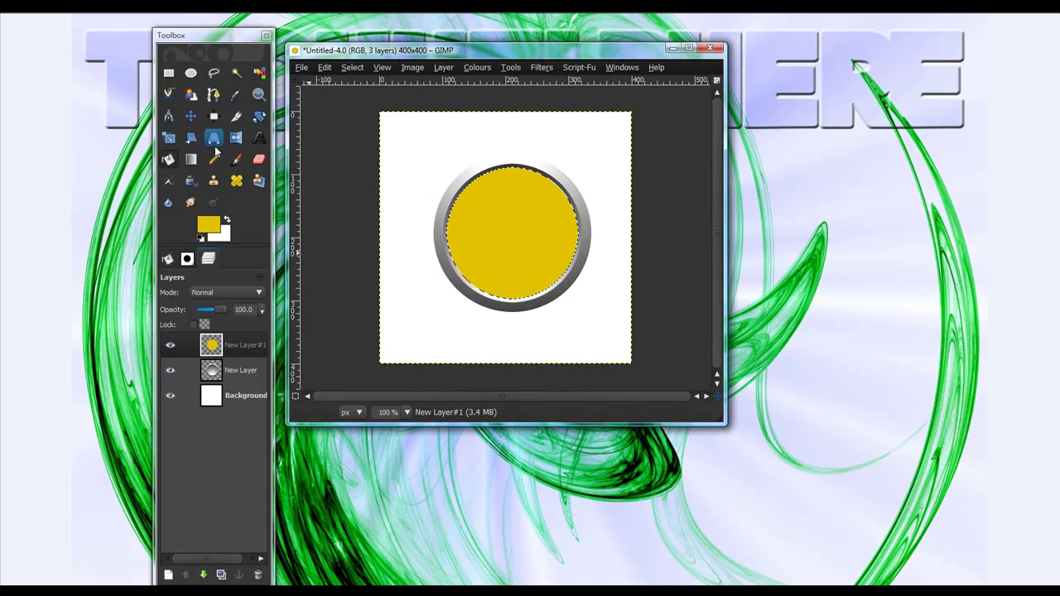
Set the foreground colour to a pale yellow, lightened from ffde00.
click(191, 160)
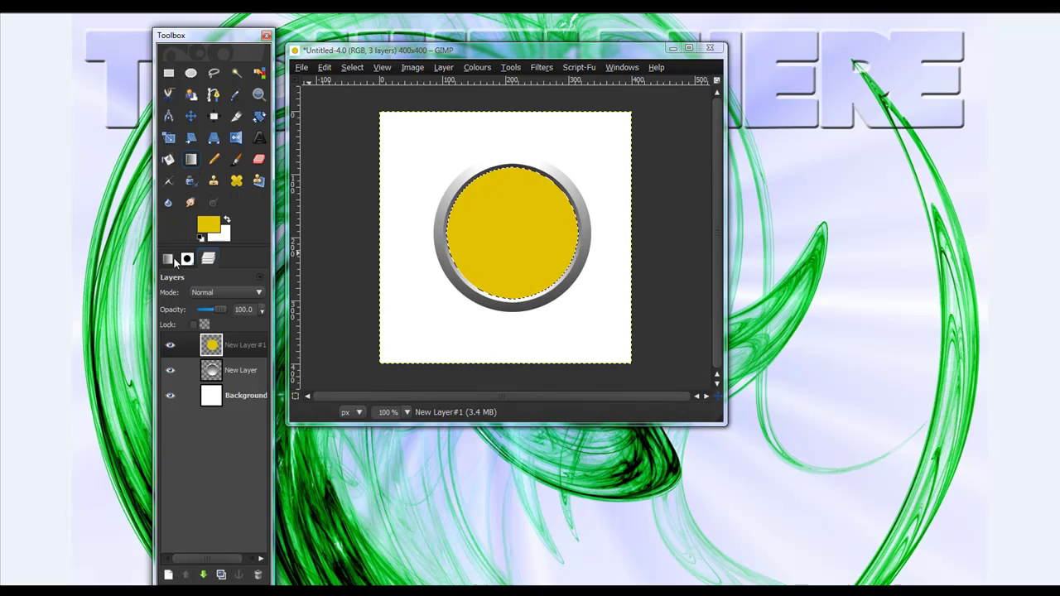
click(209, 225)
drag(377, 251, 393, 247)
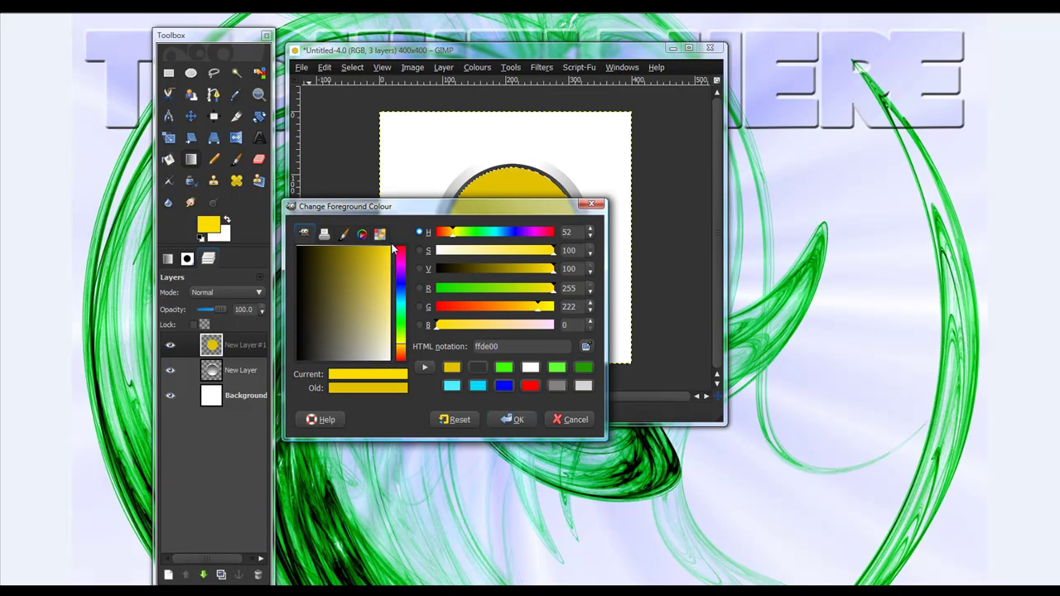
click(393, 319)
click(512, 419)
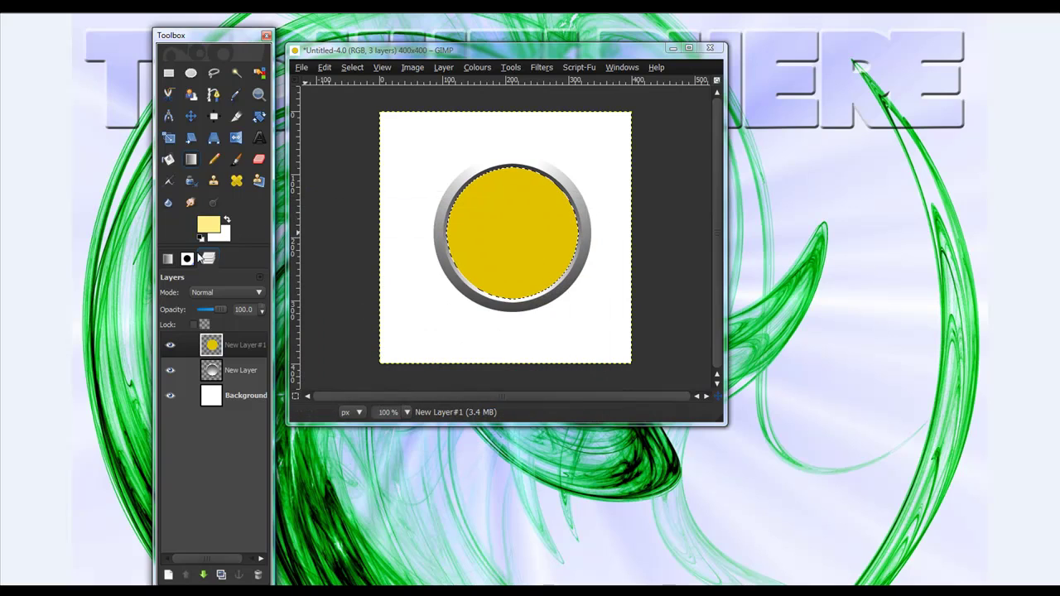
Fade an FG to Transparent radial gradient, offset 0, up from the disc's bottom; add a layer.
click(169, 258)
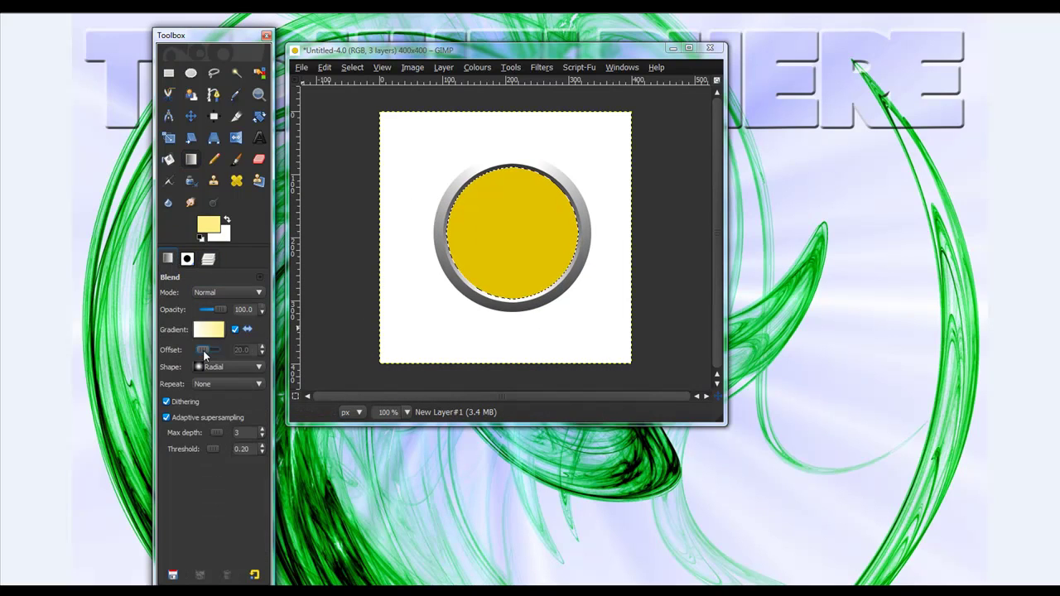
drag(203, 349, 185, 351)
click(235, 329)
click(212, 419)
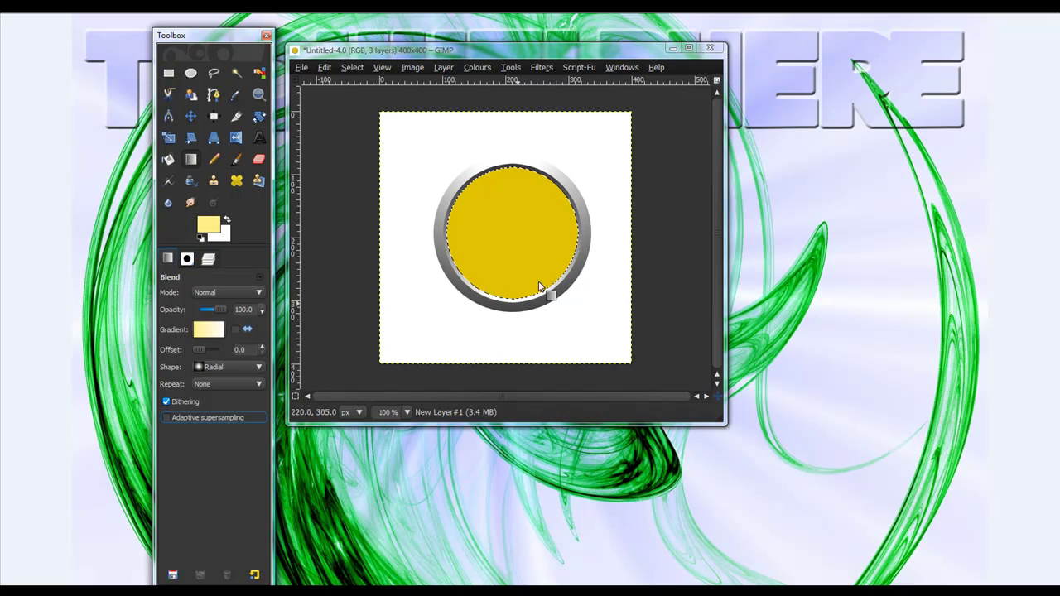
click(208, 330)
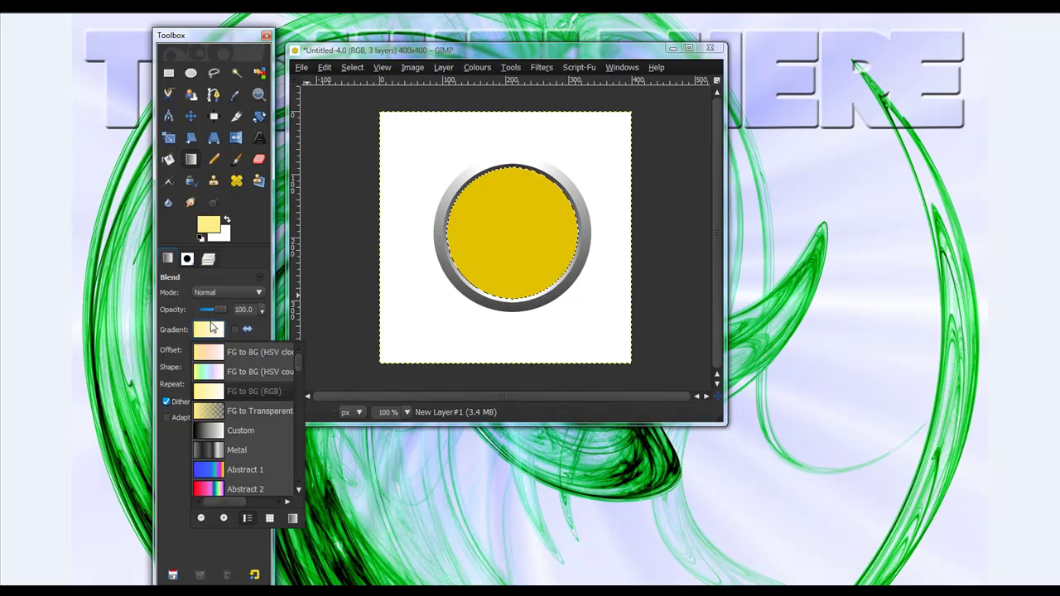
click(234, 409)
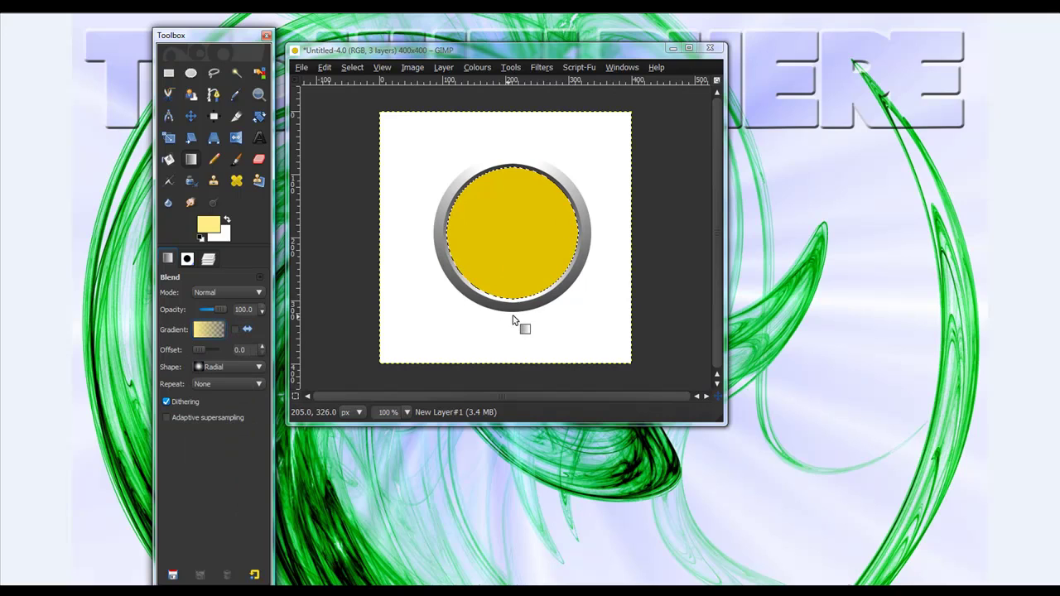
drag(515, 298, 524, 187)
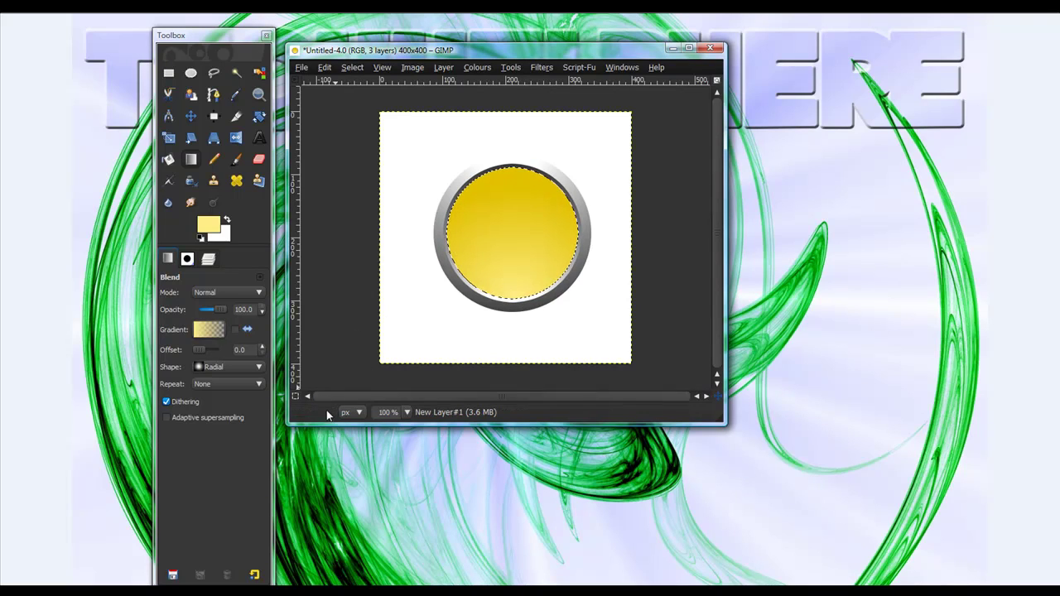
drag(516, 299, 518, 186)
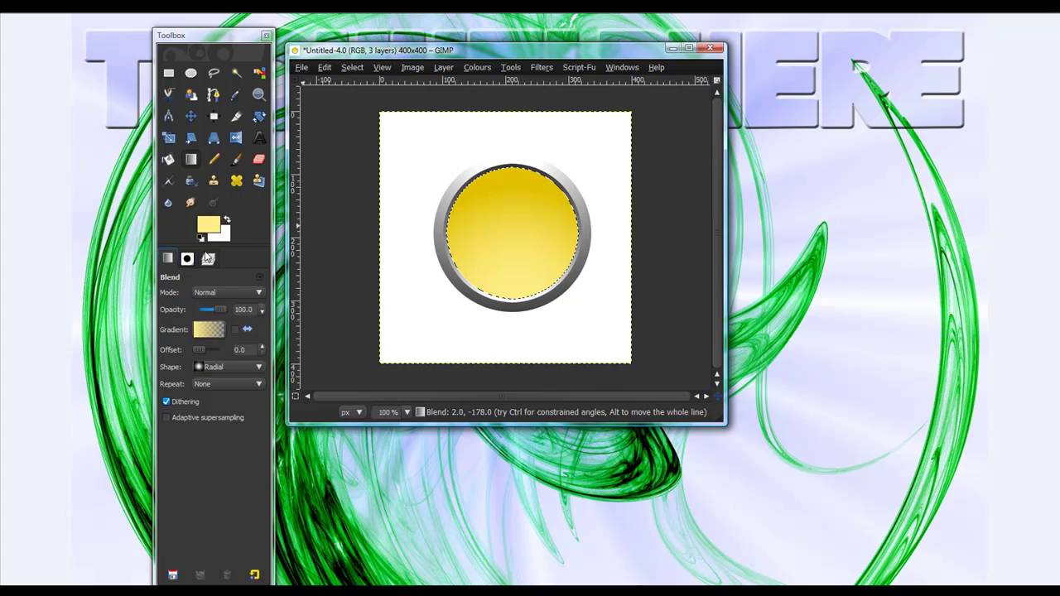
click(207, 259)
click(168, 575)
Paint a soft white glow on the disc's lower part with the Circle Fuzzy (19) brush.
key(Return)
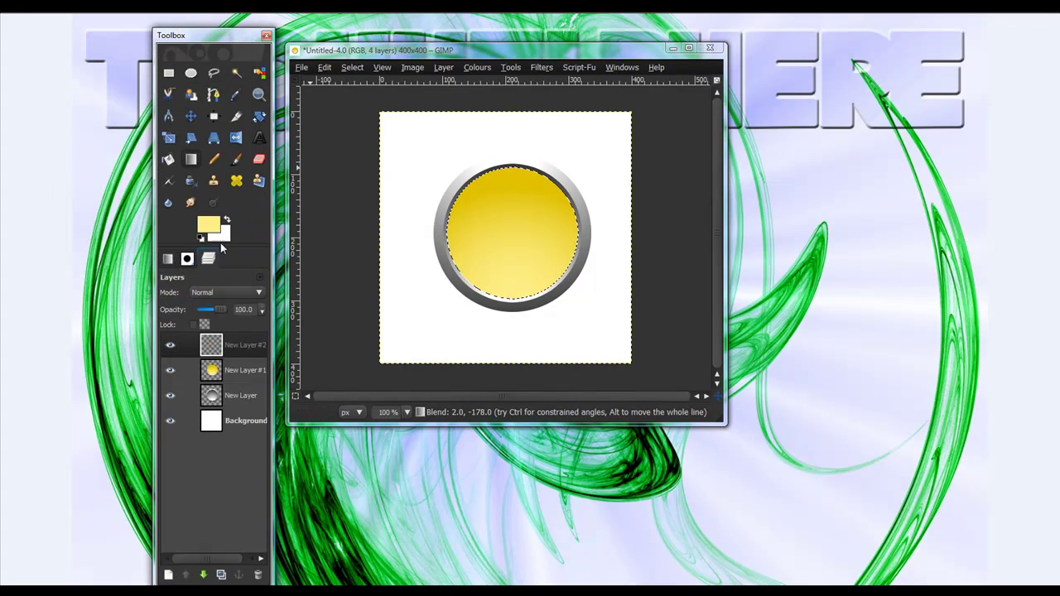
click(236, 161)
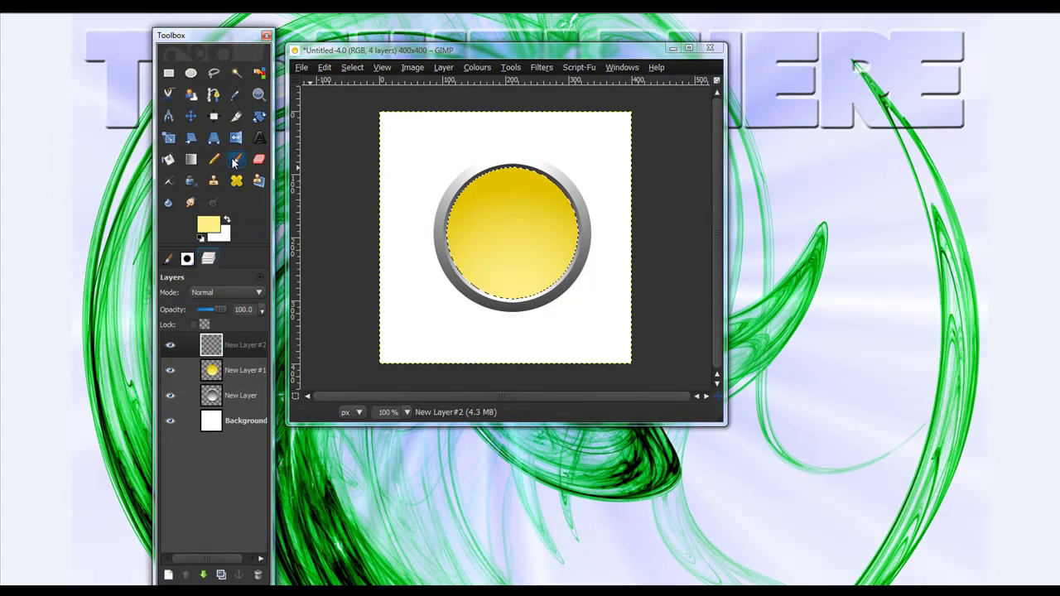
click(168, 260)
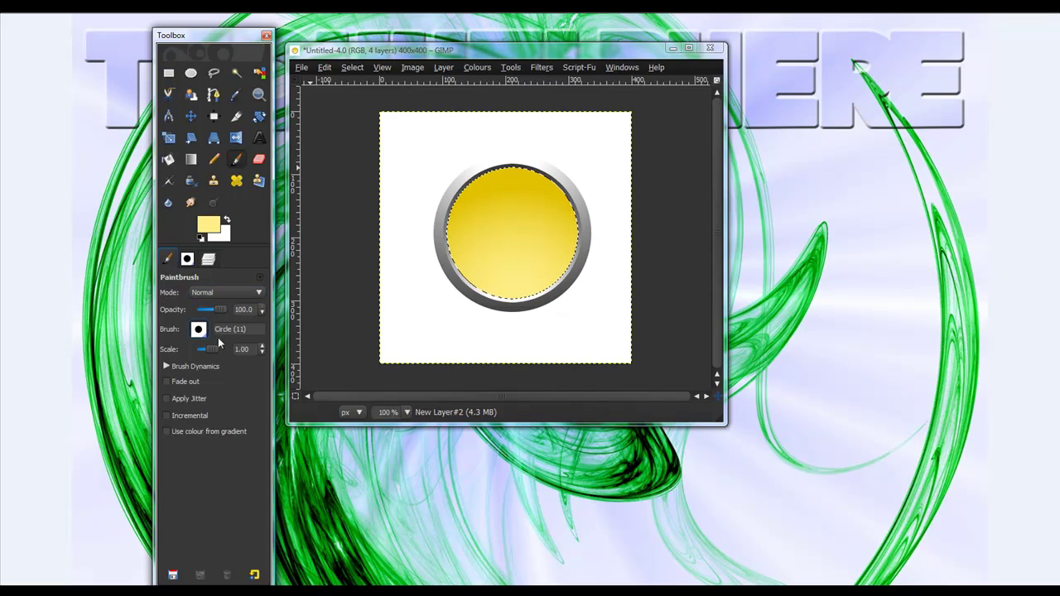
click(198, 328)
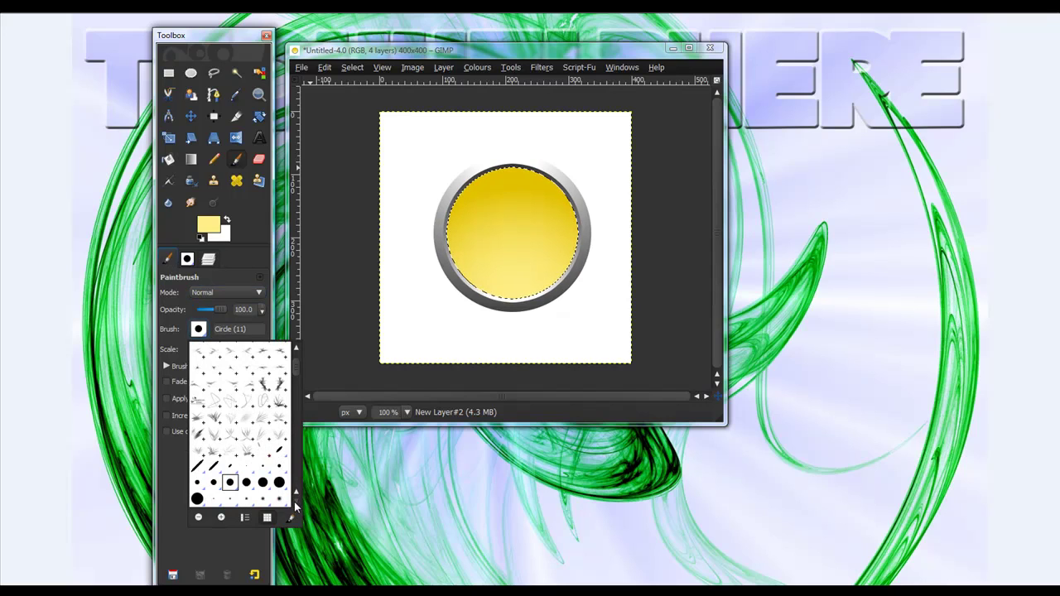
double_click(246, 483)
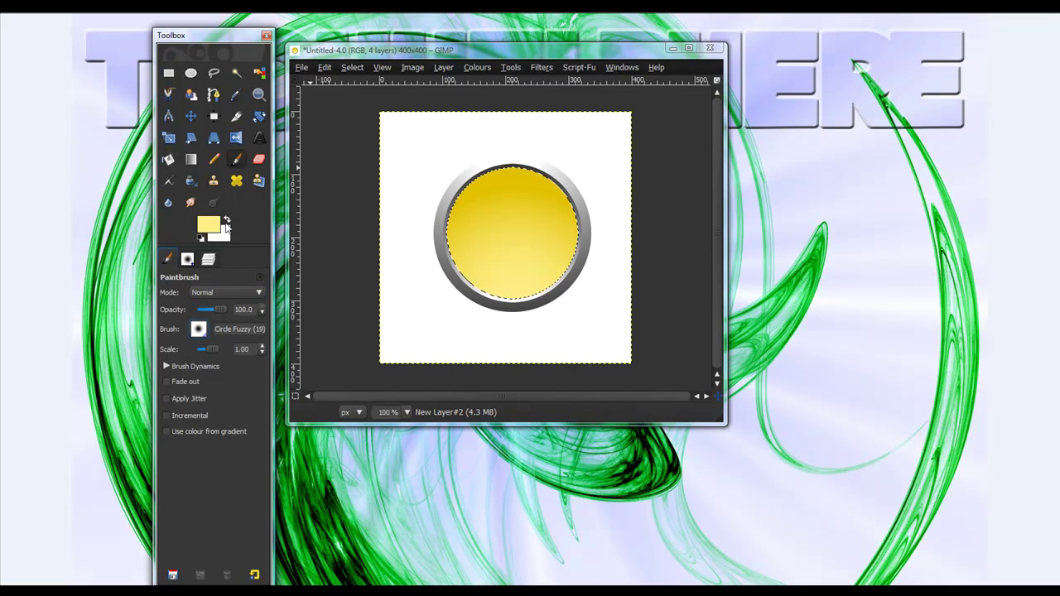
click(227, 221)
click(514, 299)
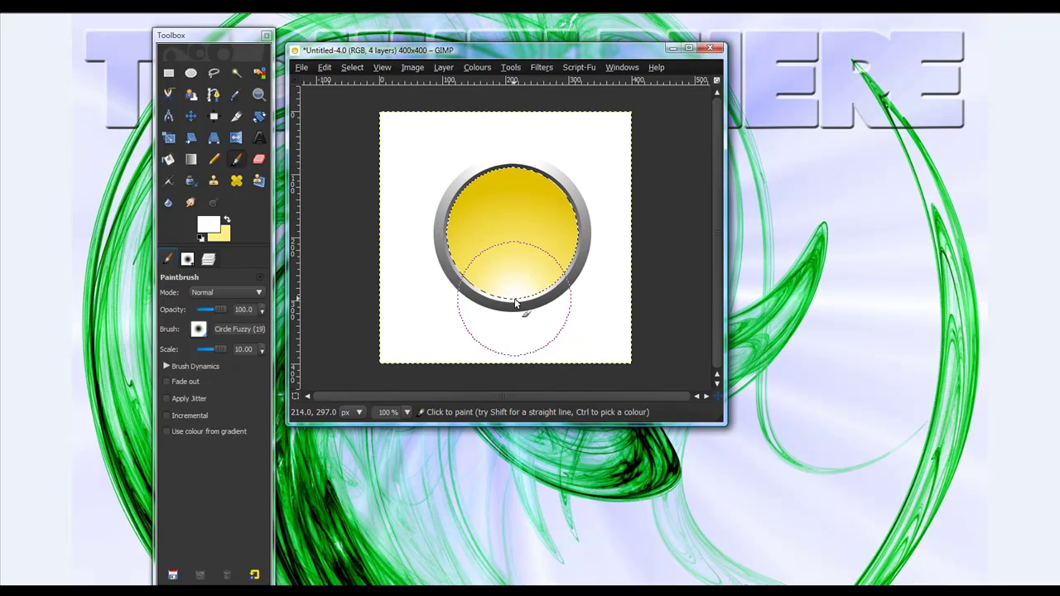
Merge the glow layer down into New Layer#1.
click(208, 260)
right_click(212, 343)
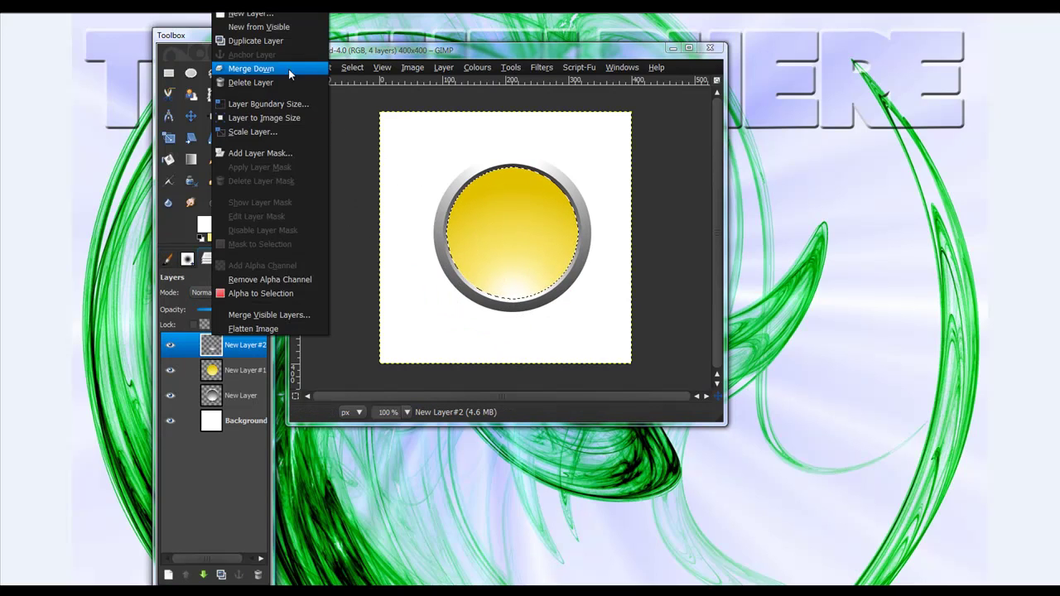
click(241, 70)
On a new layer, select an ellipse across the disc's upper part.
click(168, 574)
click(170, 263)
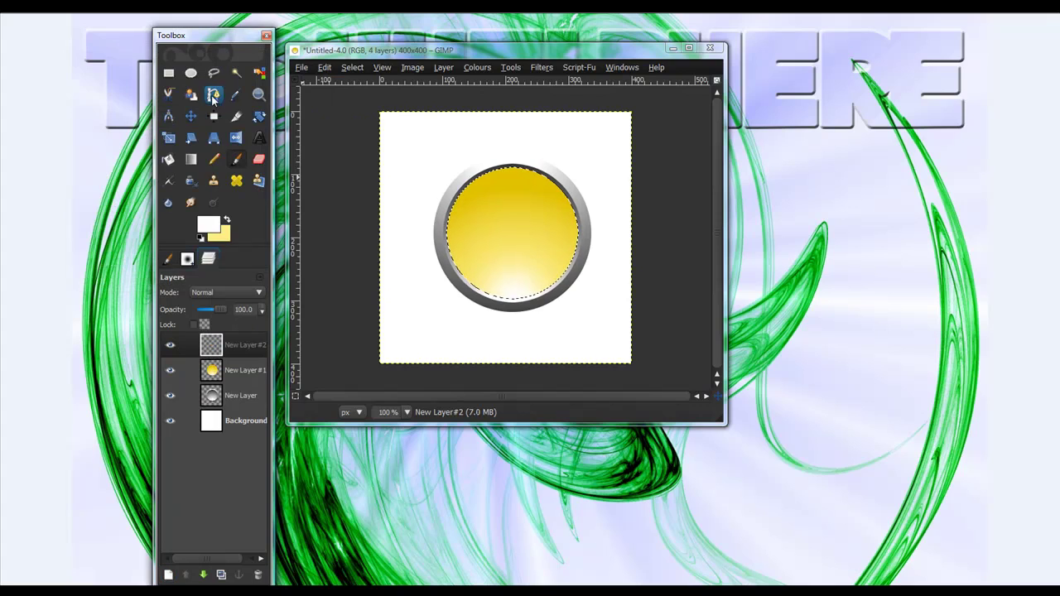
click(190, 73)
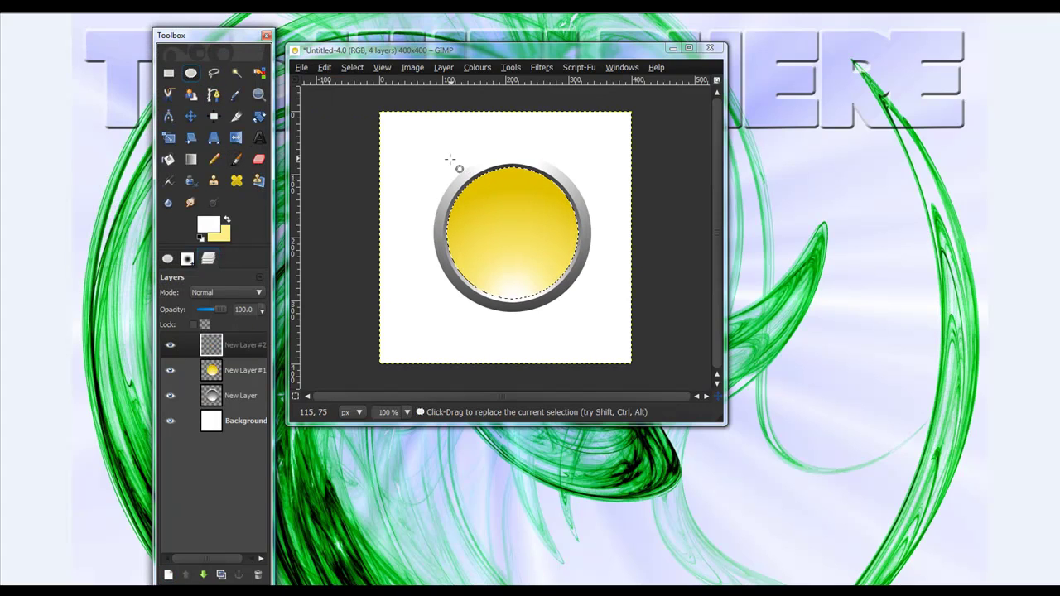
drag(449, 162, 569, 230)
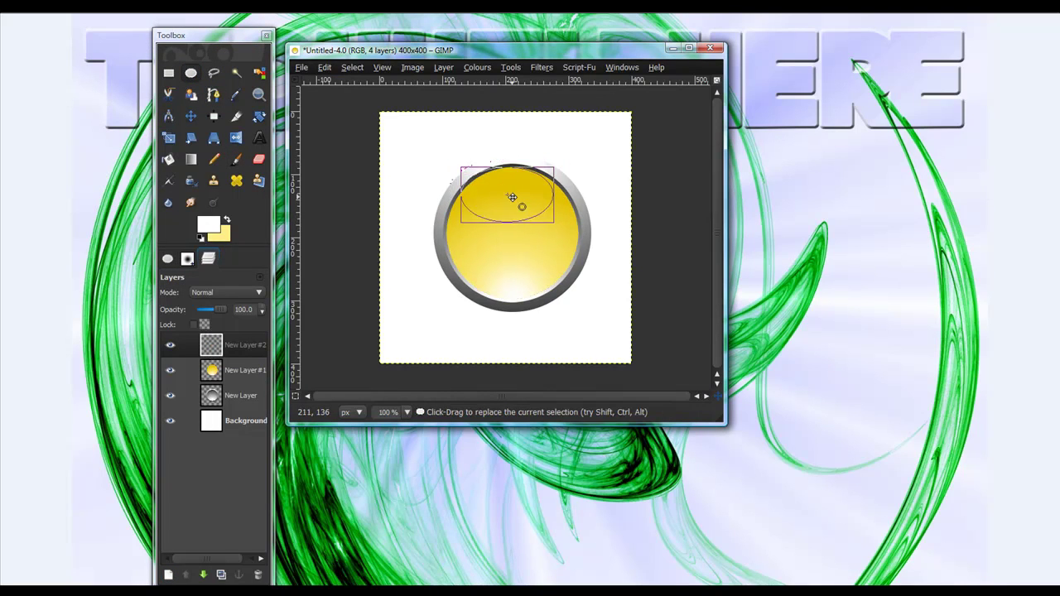
drag(519, 199, 514, 175)
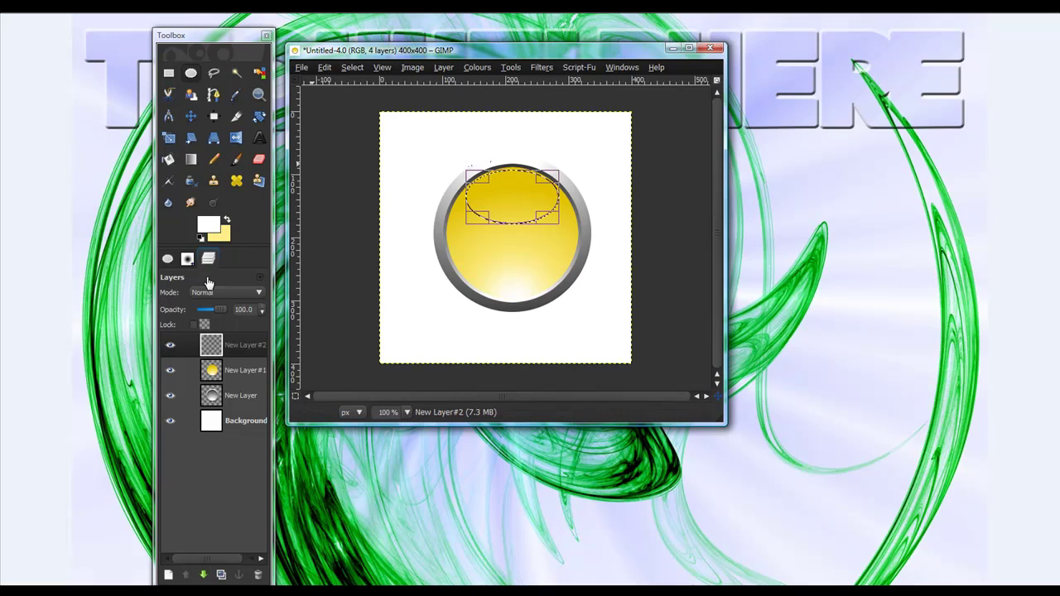
Fill the ellipse with a linear white fade from top to bottom.
click(191, 159)
click(171, 261)
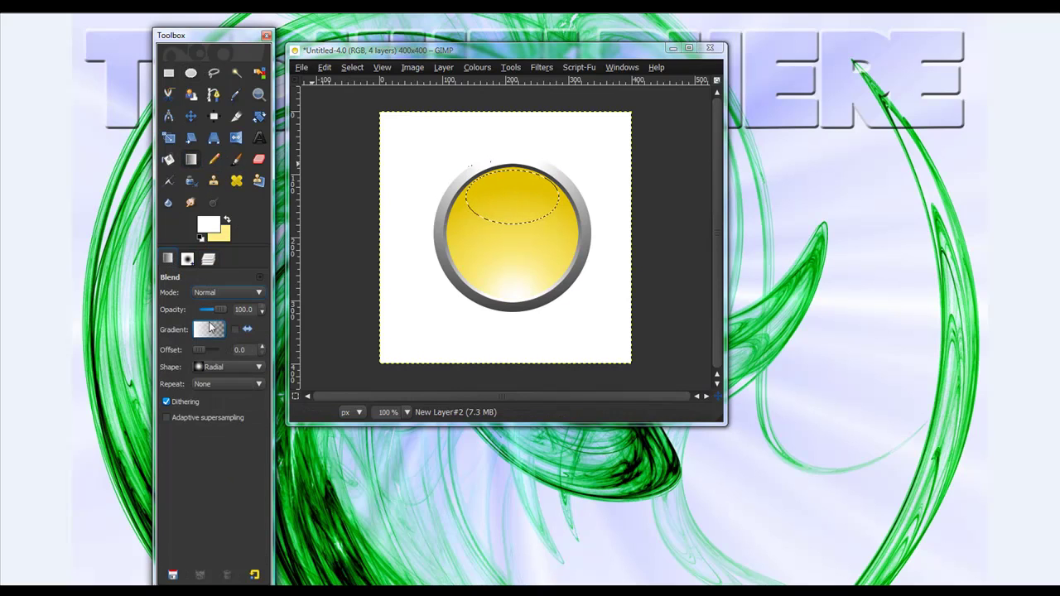
click(217, 367)
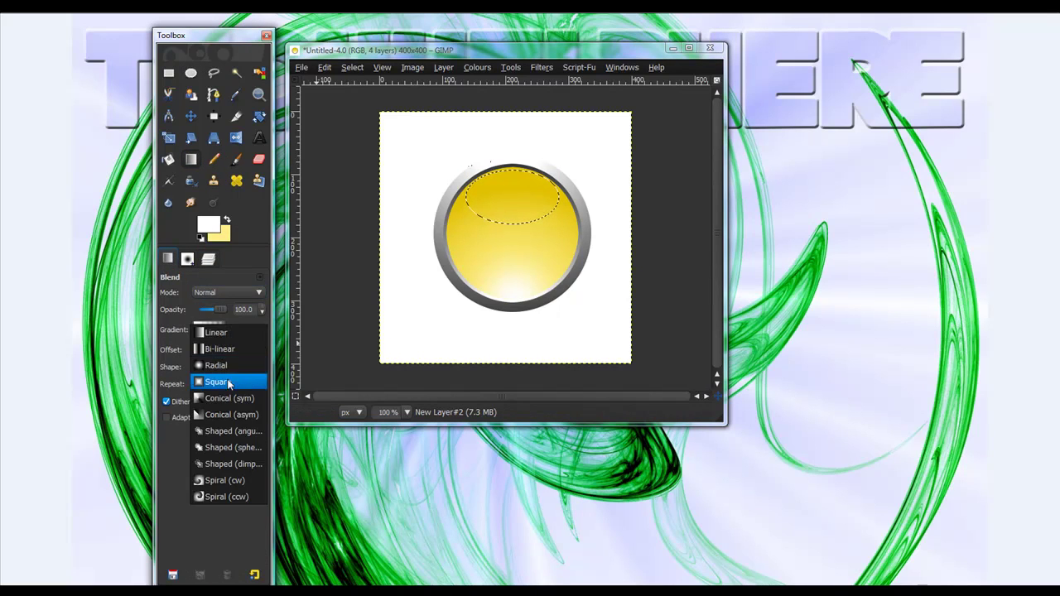
click(217, 335)
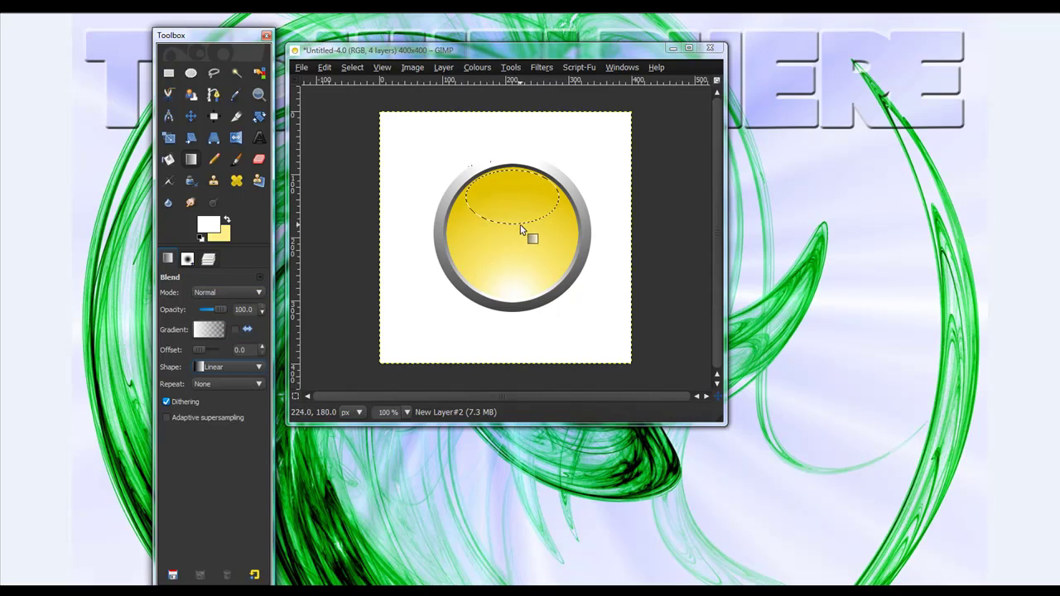
drag(520, 163, 522, 242)
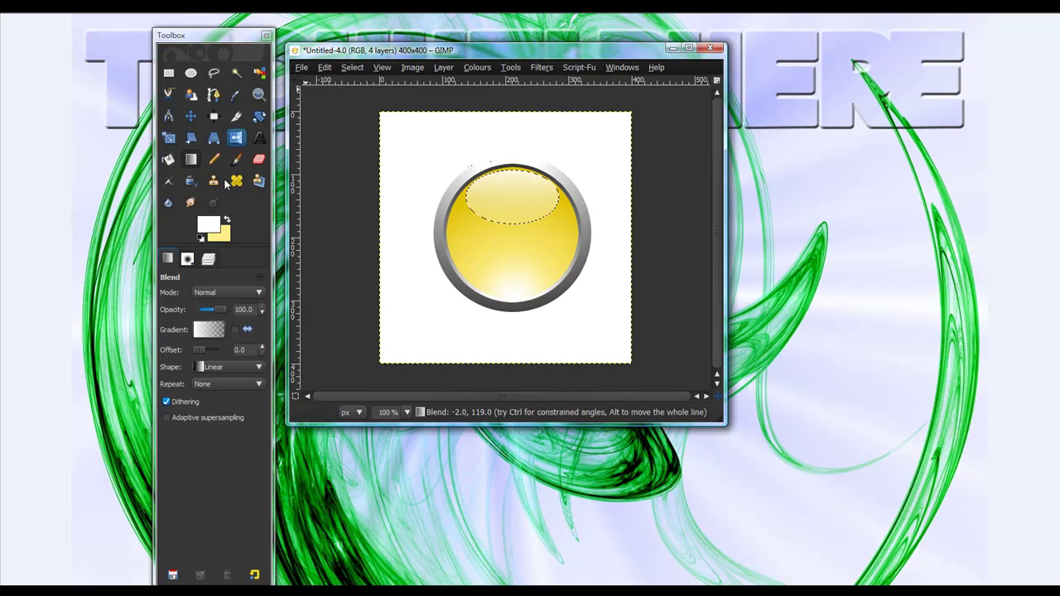
Clear the selection, set the highlight layer to 65.8 opacity, and merge it down.
click(209, 260)
right_click(209, 339)
click(256, 73)
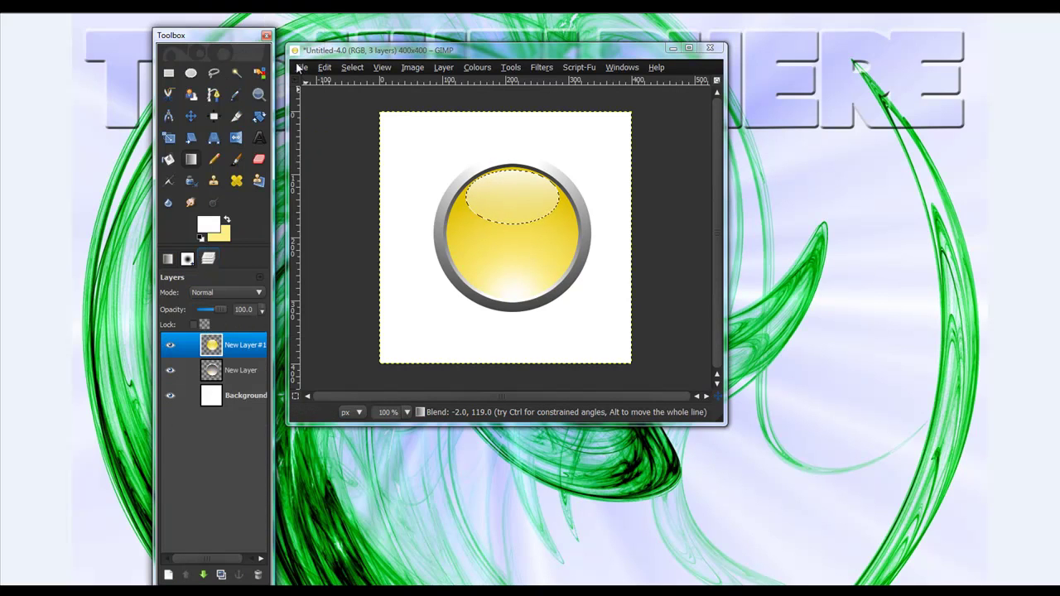
key(ctrl+z)
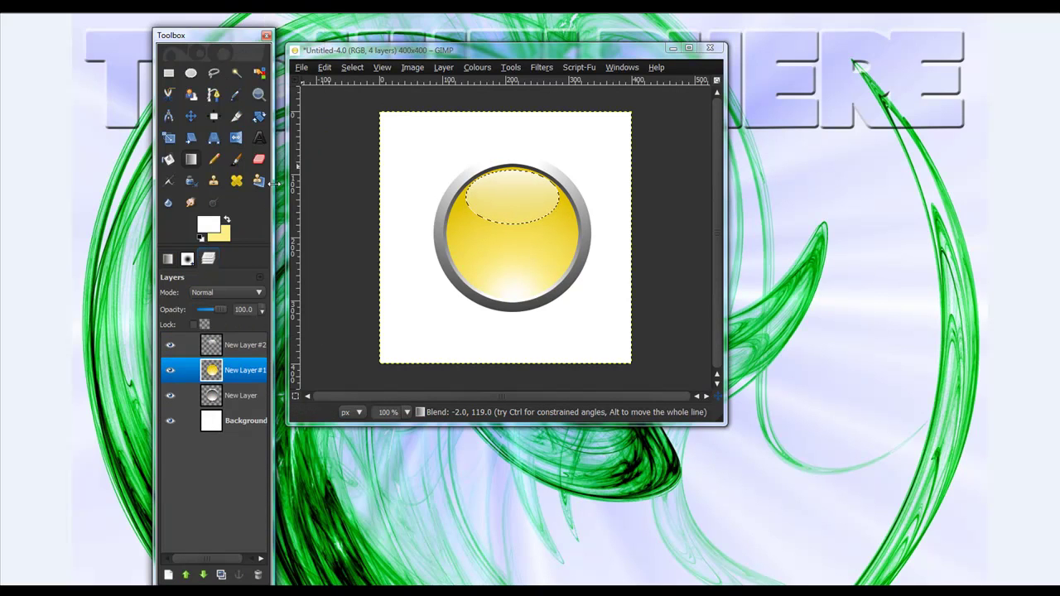
click(345, 66)
click(365, 94)
click(229, 343)
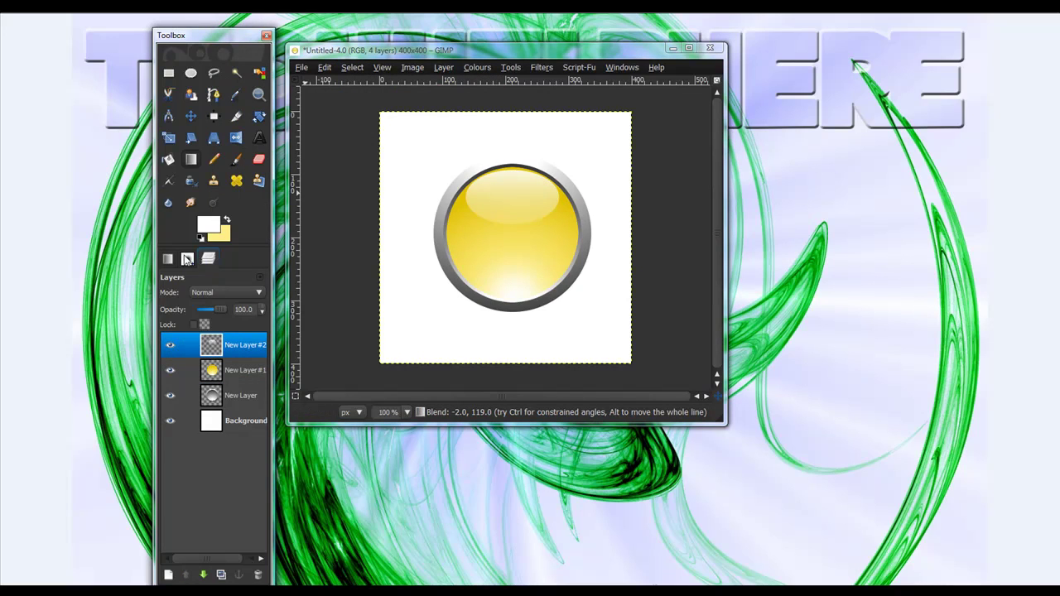
drag(222, 309, 215, 313)
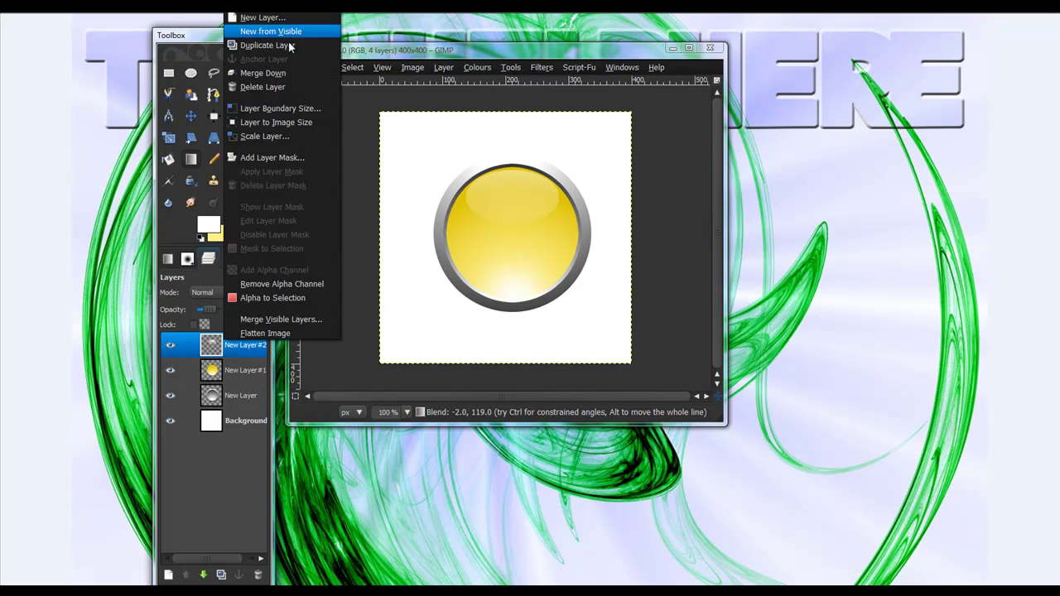
click(264, 73)
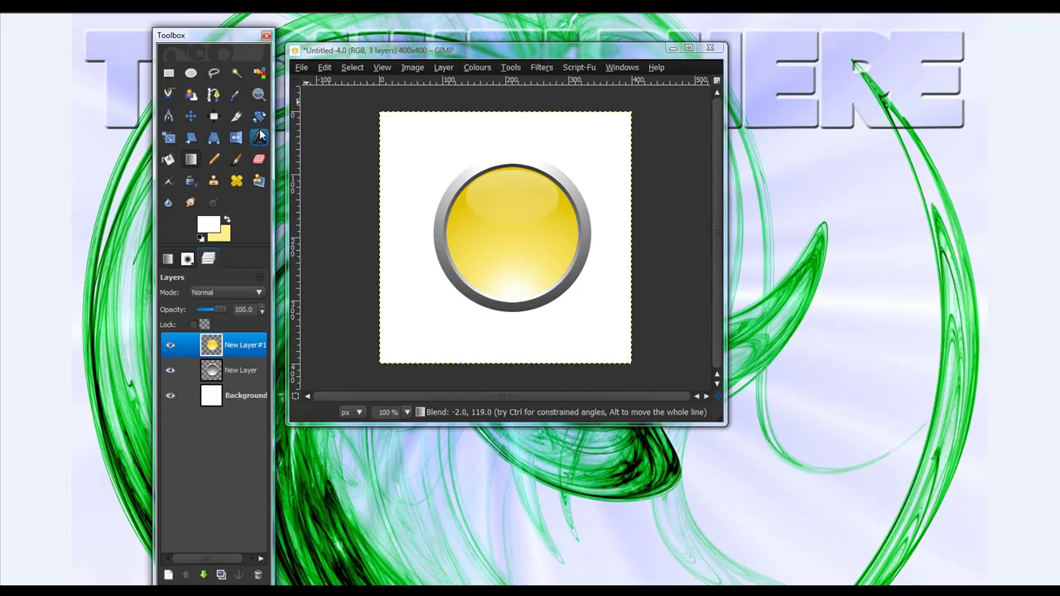
Draw a text box over the button centre and type 'TH'.
click(261, 137)
drag(461, 207, 563, 261)
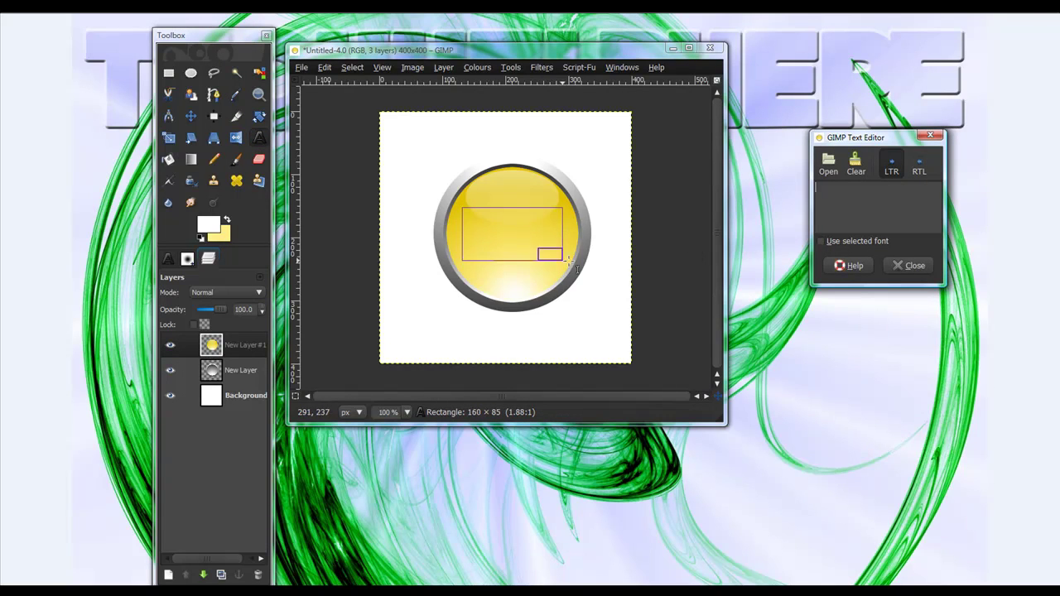
text(THH)
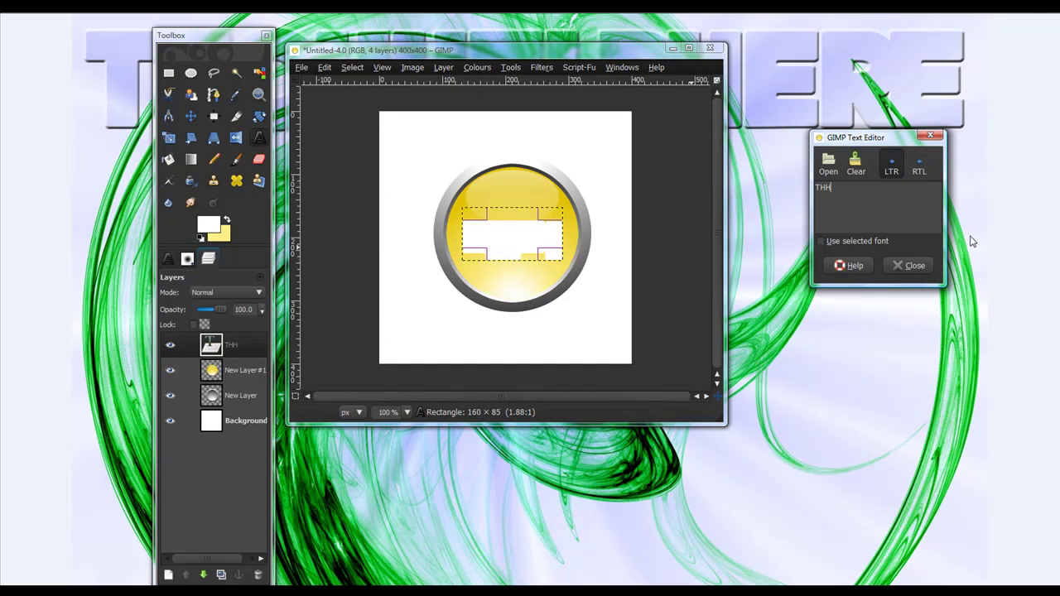
click(261, 313)
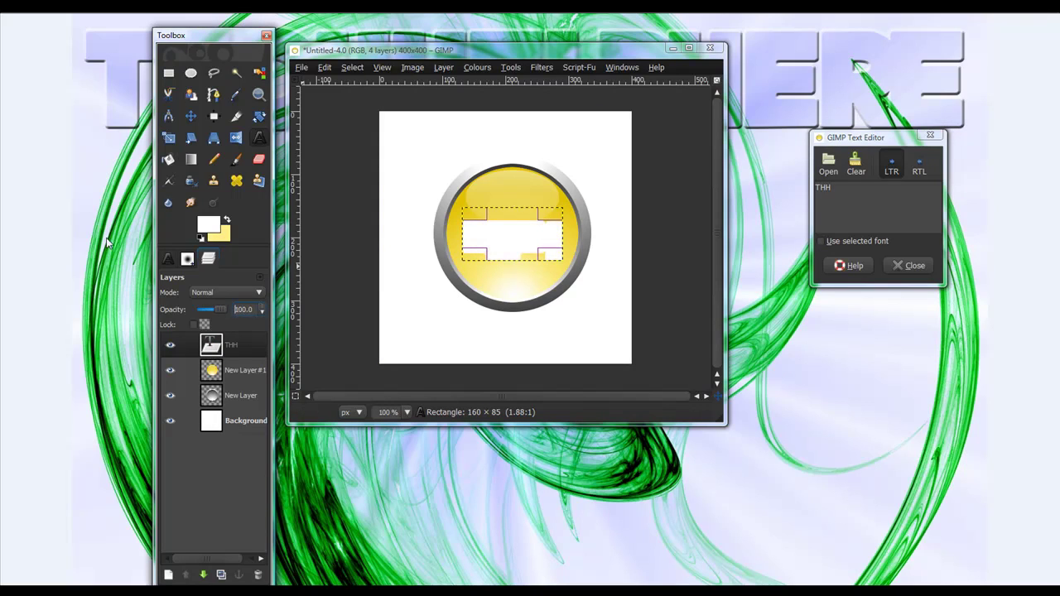
Set the text to the Abode font at 106 px.
click(169, 259)
double_click(203, 316)
text(85)
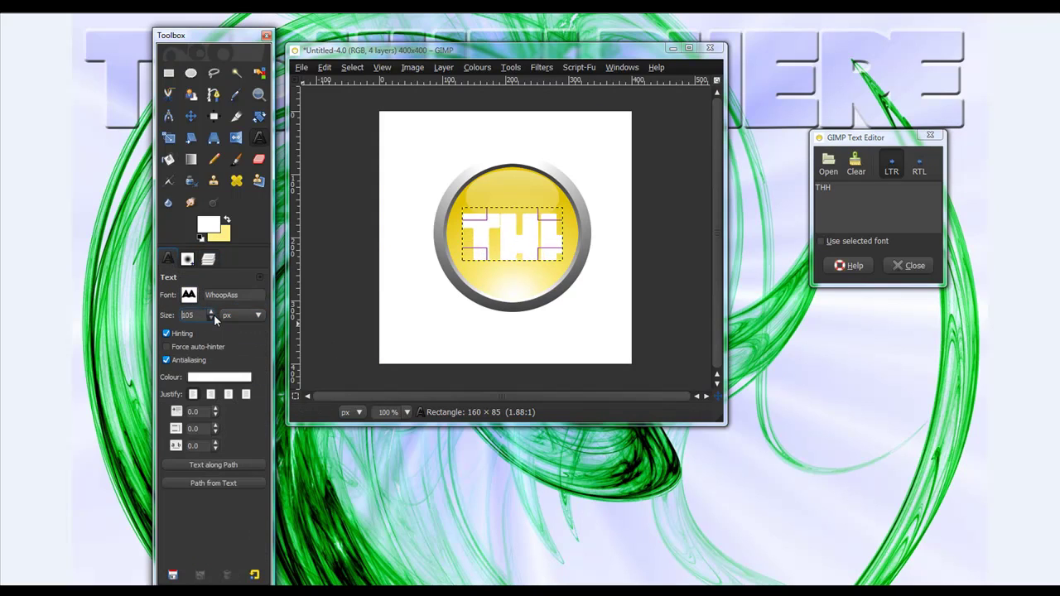
click(189, 295)
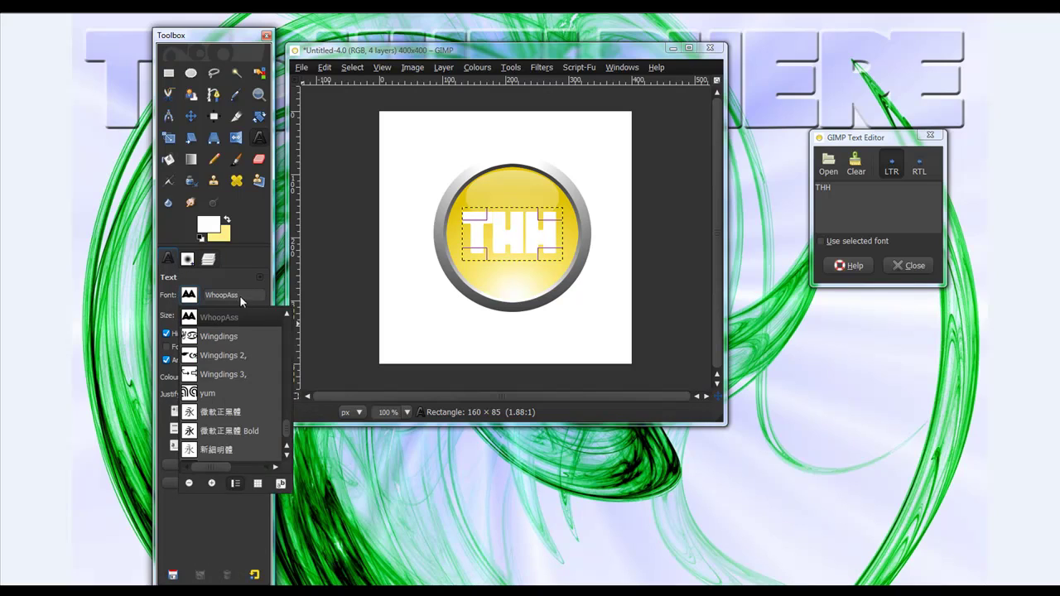
click(240, 295)
double_click(237, 295)
text(abode)
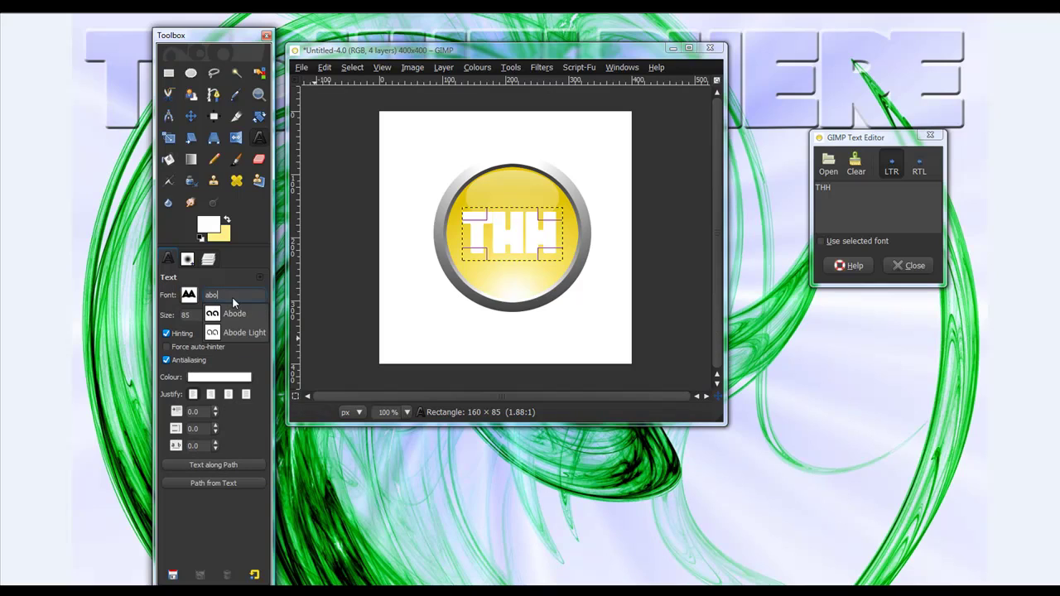
click(256, 313)
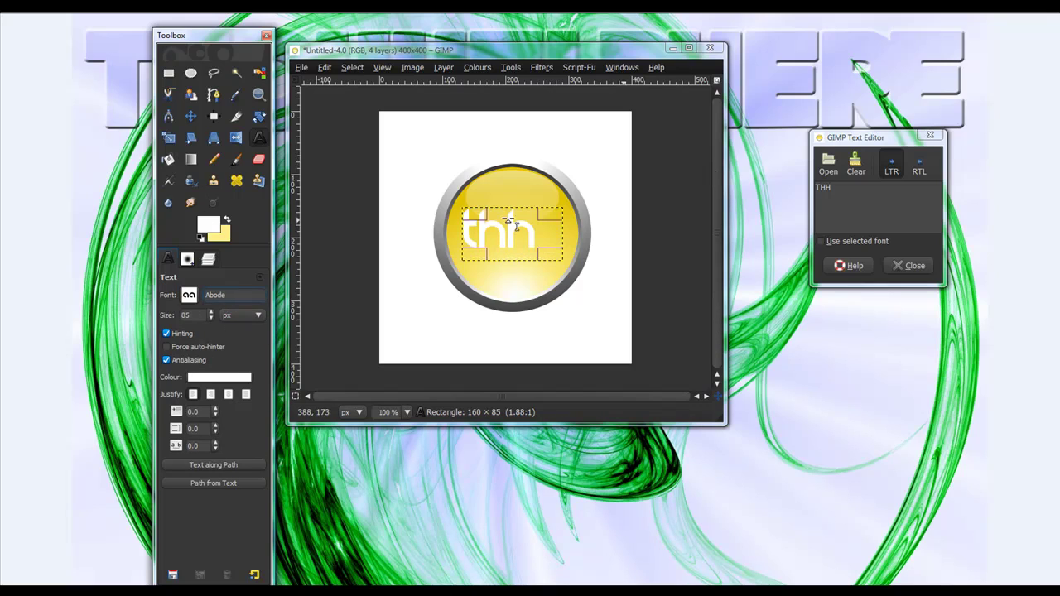
click(212, 312)
click(211, 312)
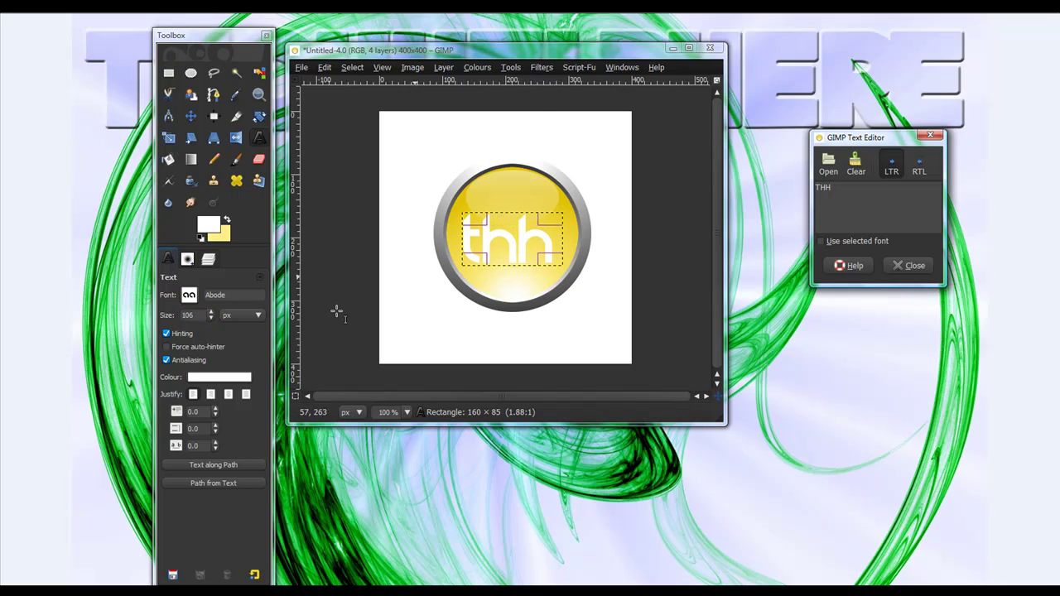
Change the text colour from white to yellow fffc00.
click(236, 378)
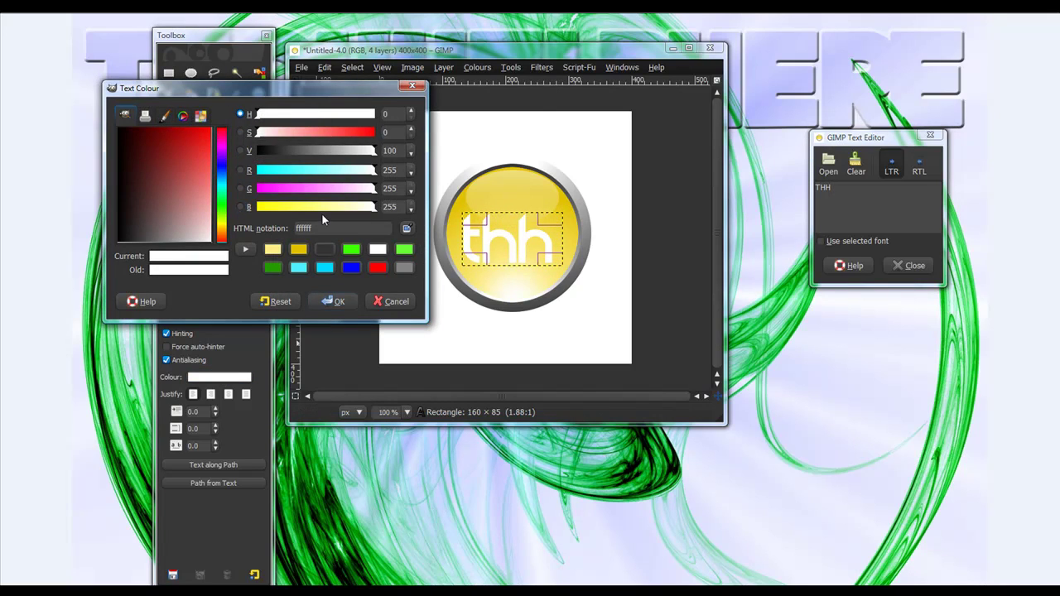
drag(321, 213, 247, 197)
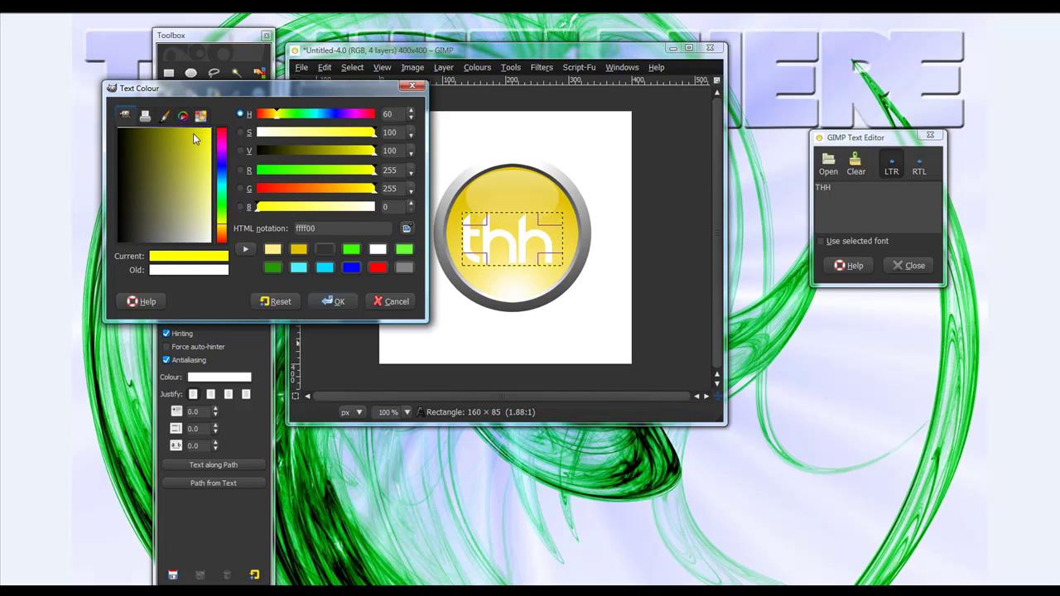
mouse_move(205, 139)
mouse_down()
mouse_move(197, 129)
mouse_move(216, 127)
mouse_up()
click(329, 302)
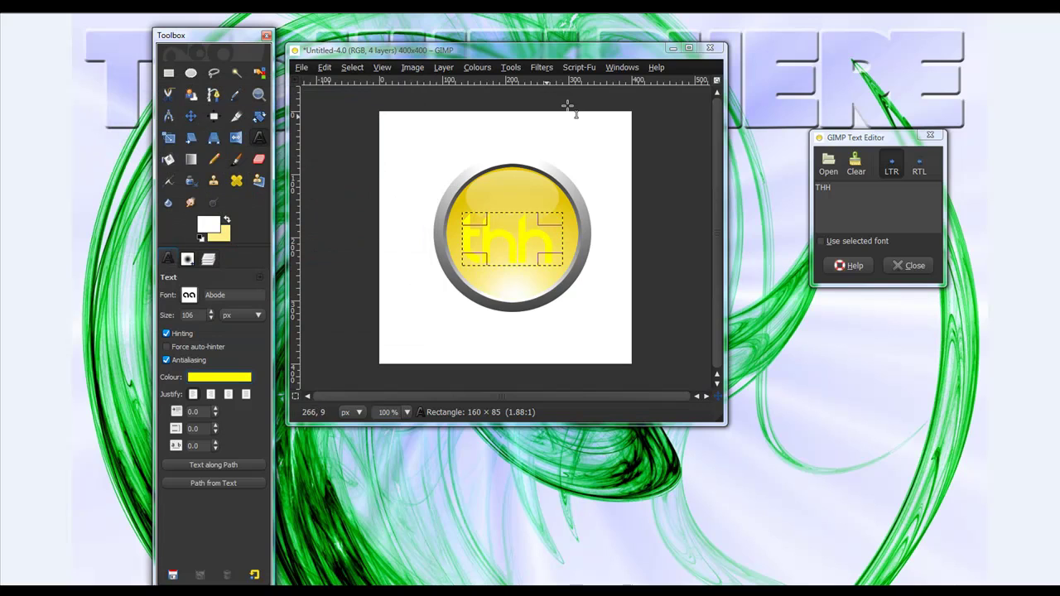
Apply a white Inner Glow layer effect to the thh text.
click(570, 69)
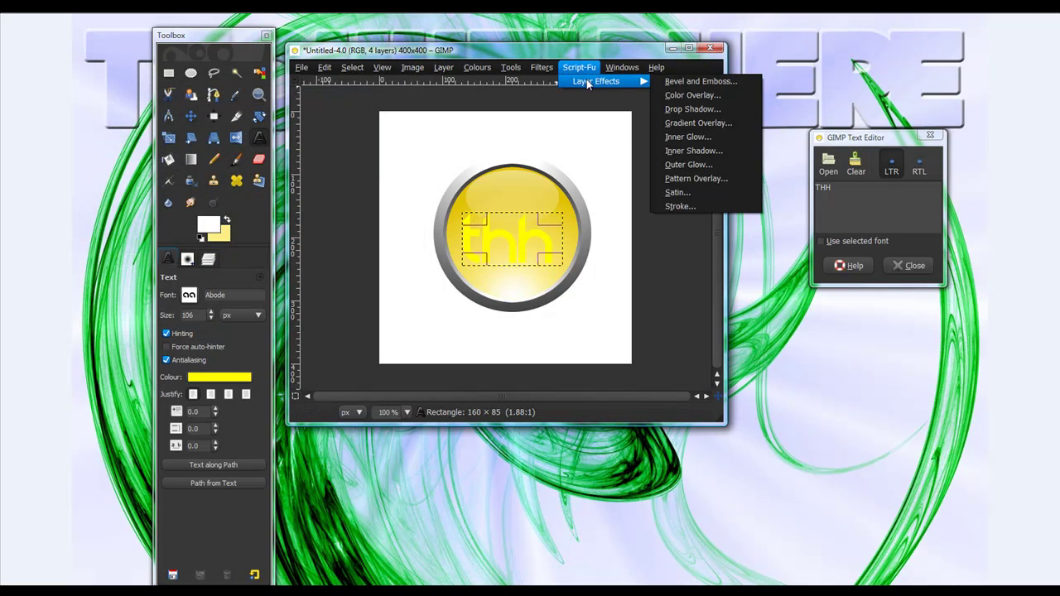
mouse_move(597, 86)
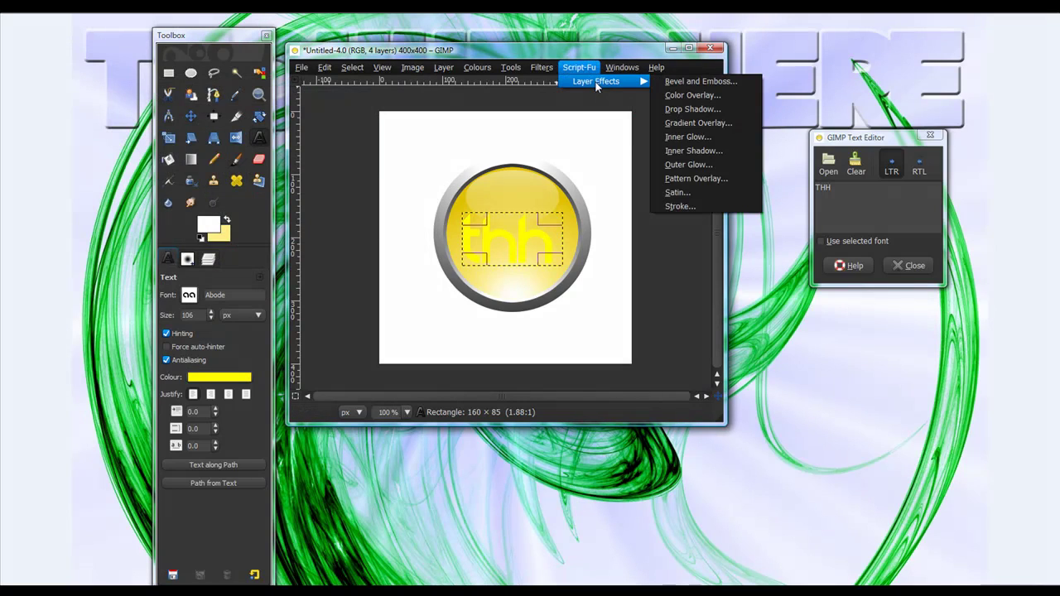
click(687, 137)
click(211, 128)
drag(202, 262, 198, 290)
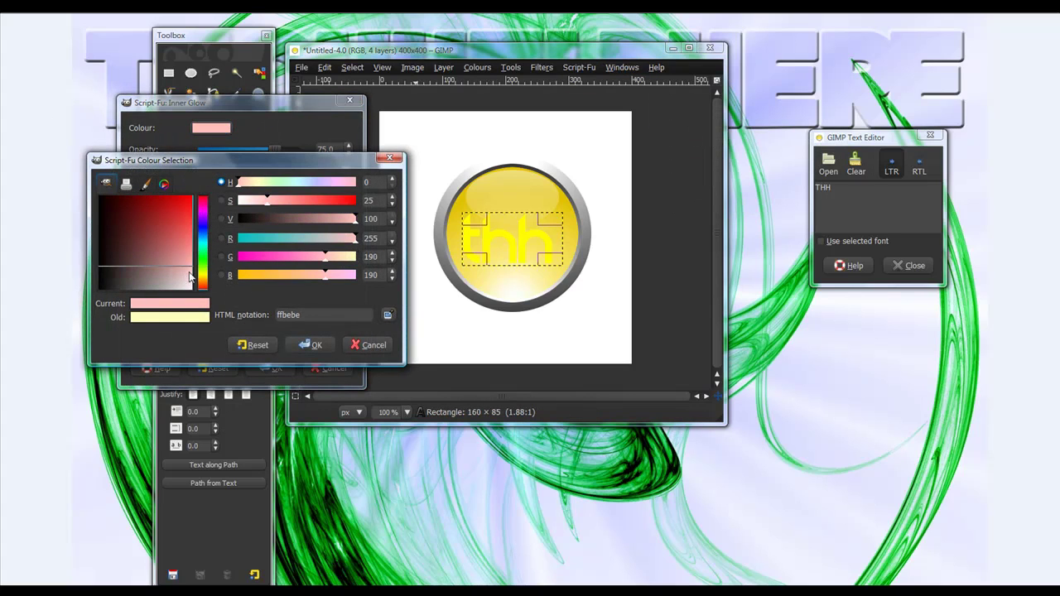
click(190, 284)
click(311, 344)
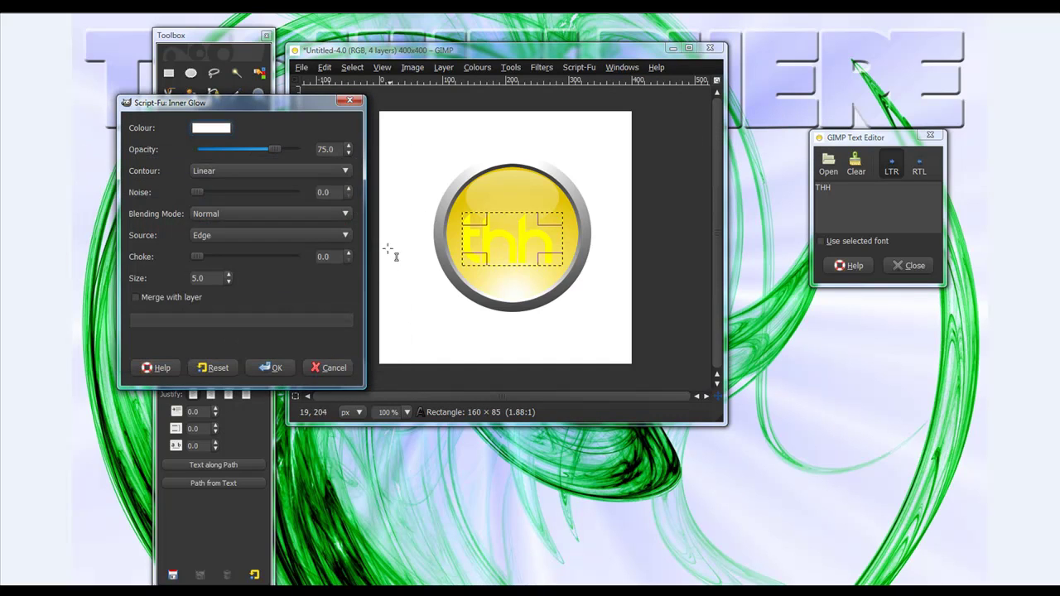
click(268, 368)
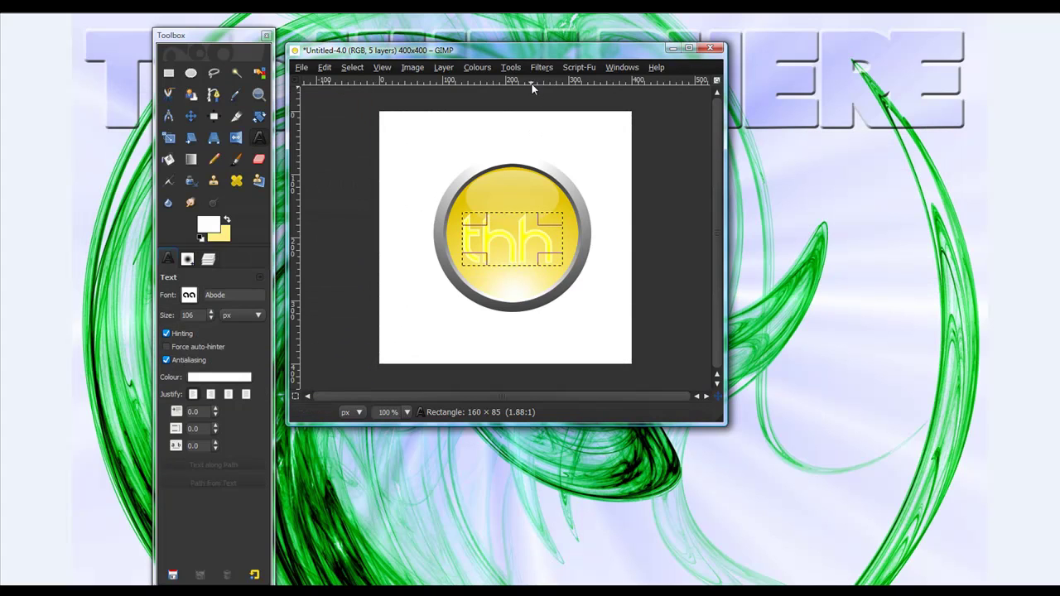
Apply a white Outer Glow layer effect to the thh text.
click(581, 69)
mouse_move(634, 82)
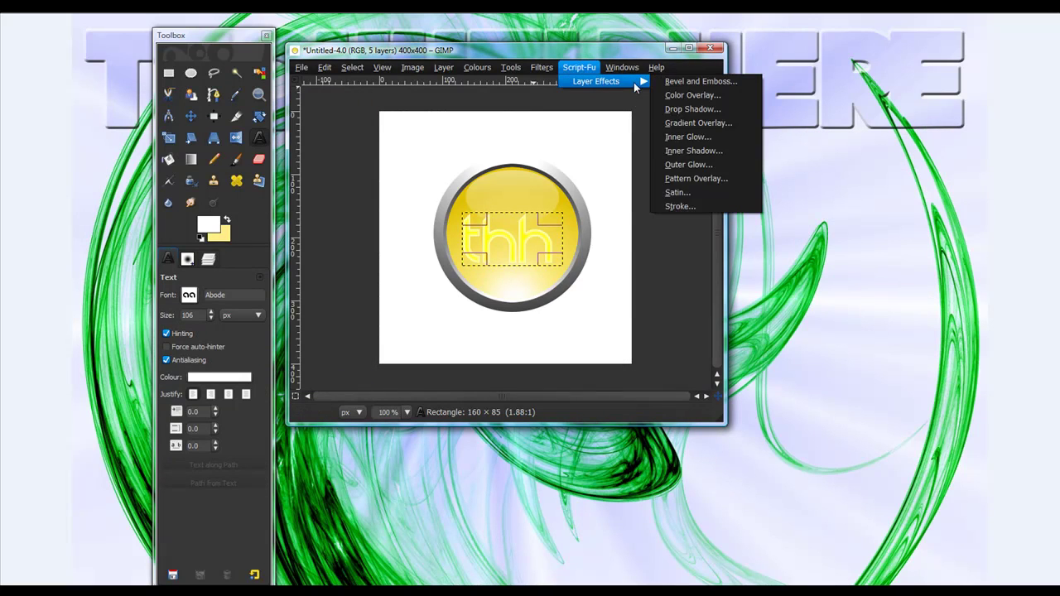
click(687, 166)
click(238, 163)
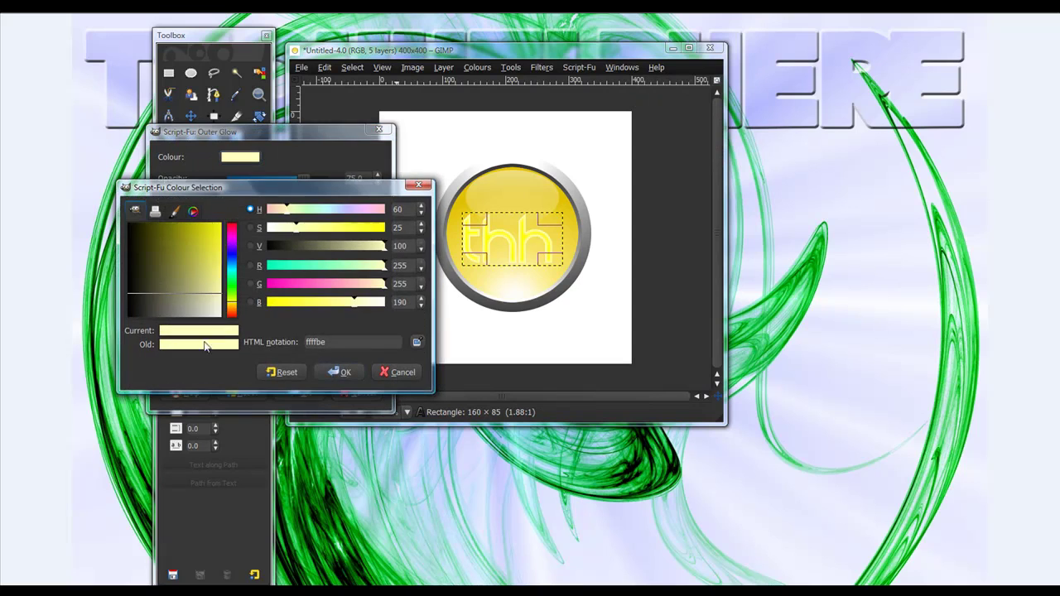
click(129, 223)
click(355, 378)
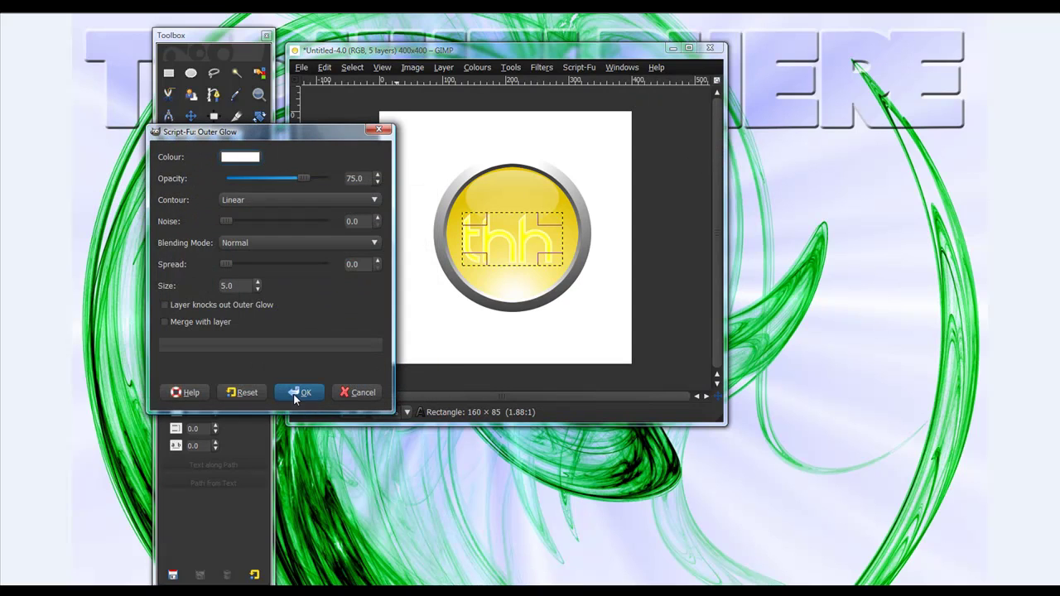
click(303, 392)
Merge the outer and inner glow layers down into the THH text layer.
click(541, 67)
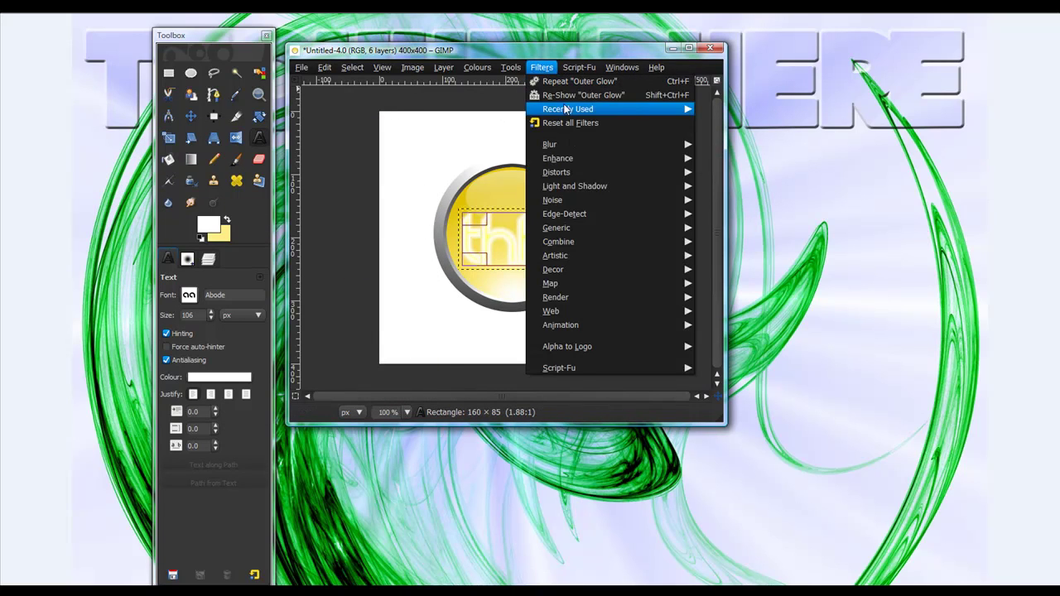
mouse_move(606, 189)
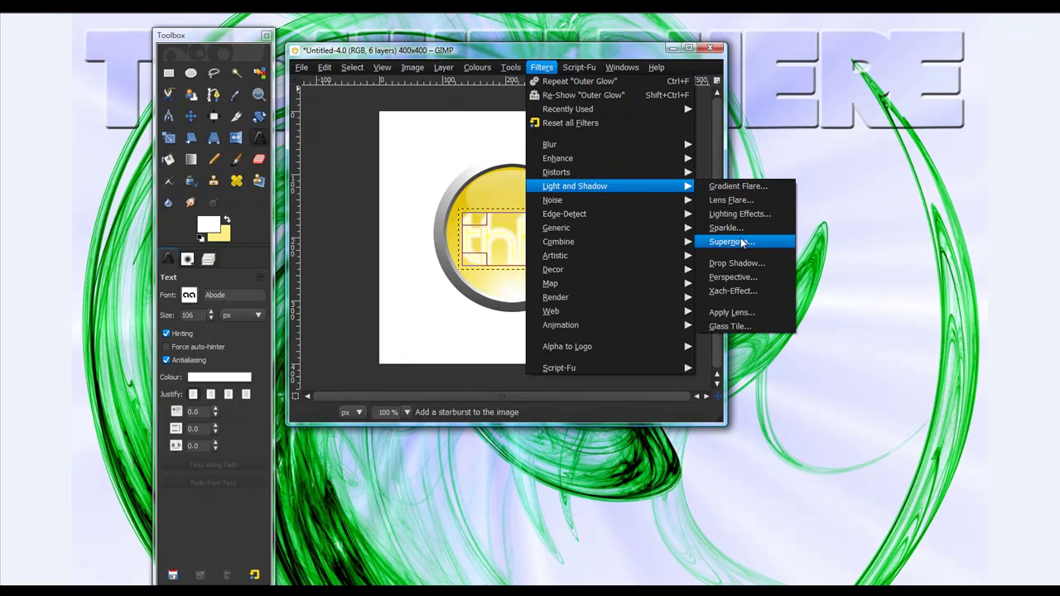
click(209, 261)
click(208, 261)
right_click(225, 349)
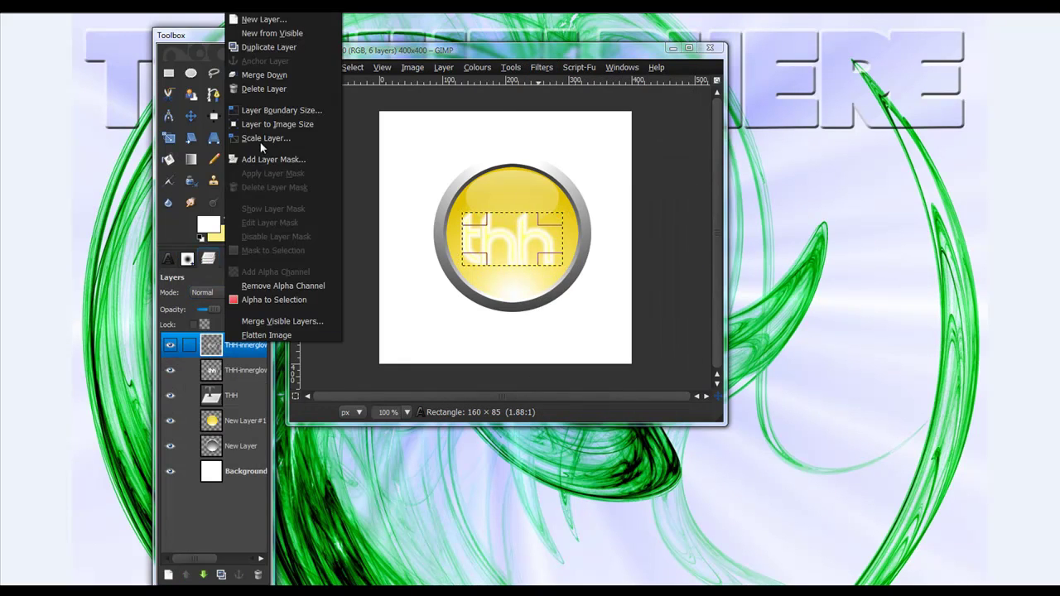
click(250, 75)
right_click(212, 344)
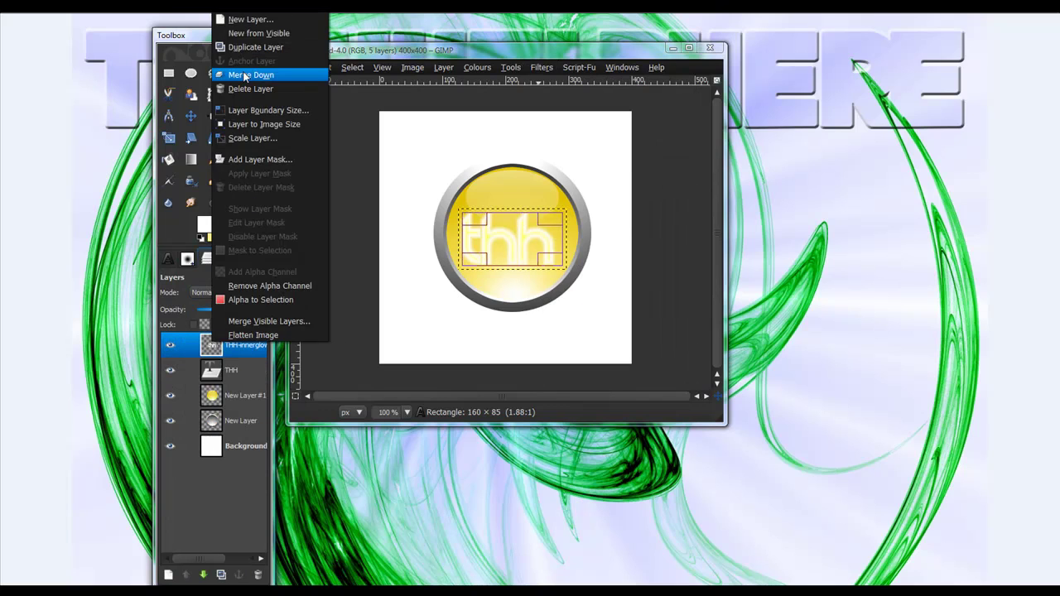
click(250, 74)
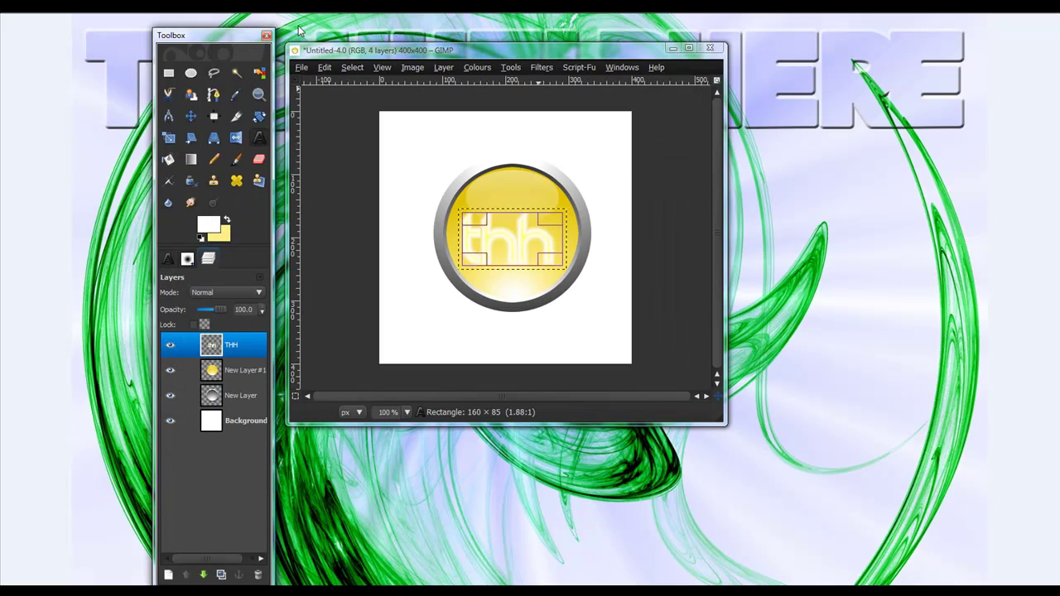
Add a dark yellow Perspective drop shadow under thh and lower its opacity to 39.5.
click(550, 66)
mouse_move(543, 242)
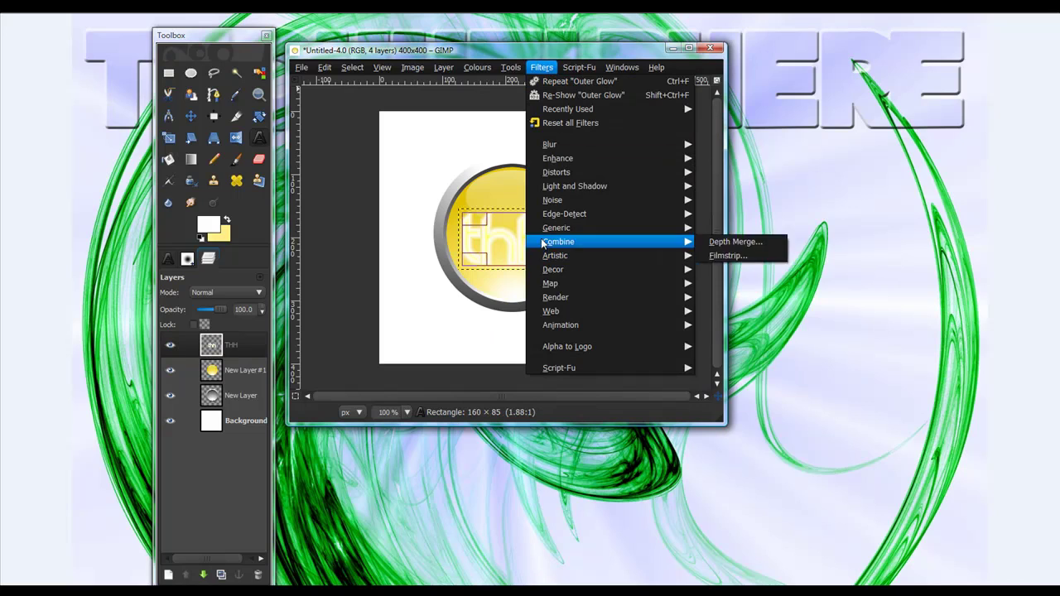
mouse_move(613, 186)
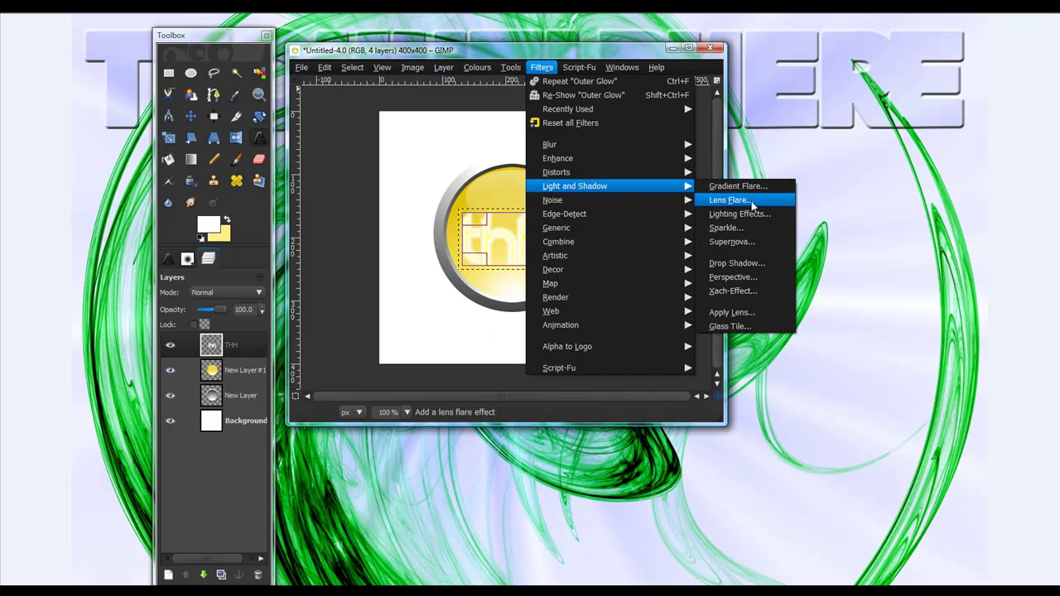
click(747, 277)
click(98, 87)
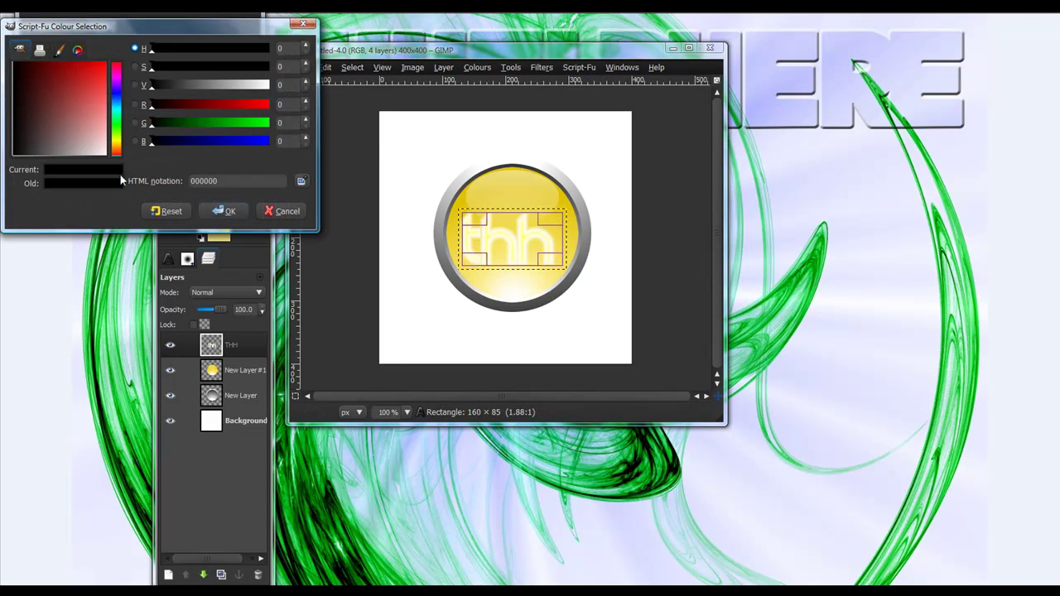
click(116, 140)
drag(85, 128, 37, 70)
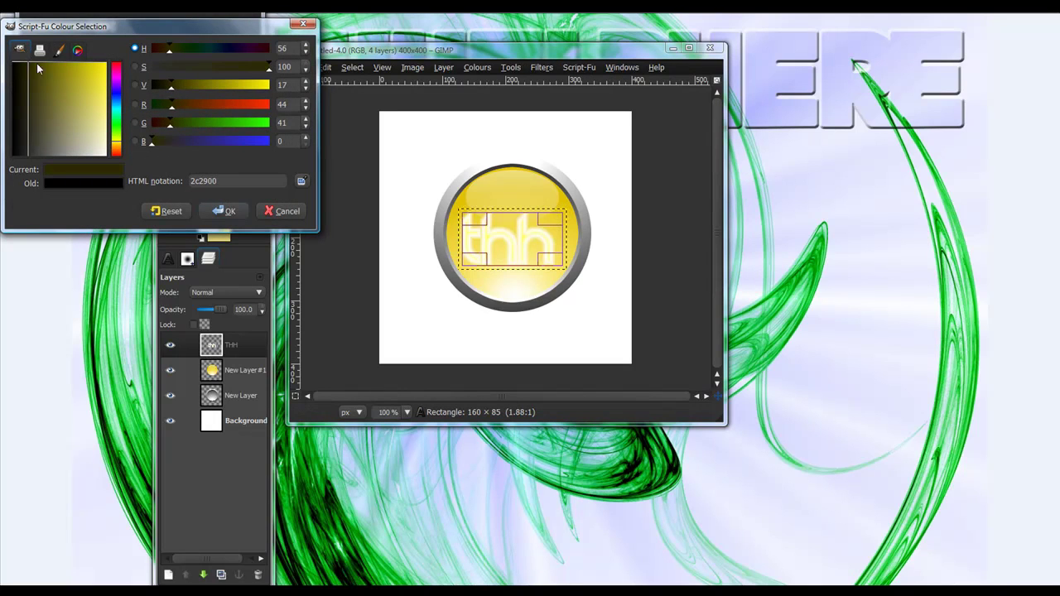
click(217, 210)
click(175, 203)
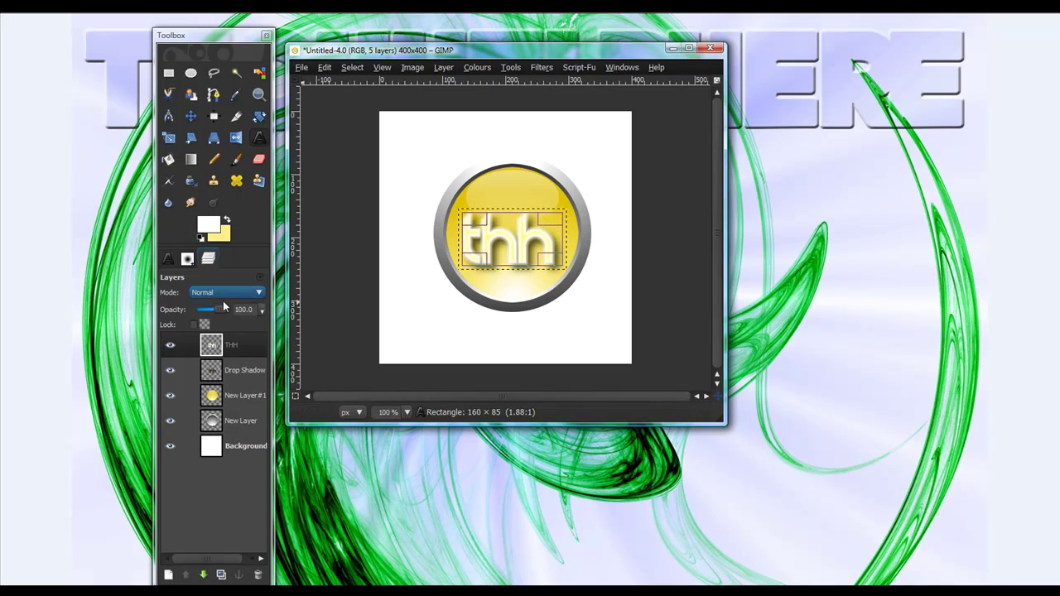
mouse_move(223, 306)
mouse_down()
mouse_move(209, 311)
mouse_move(231, 314)
mouse_move(213, 312)
mouse_up()
click(225, 370)
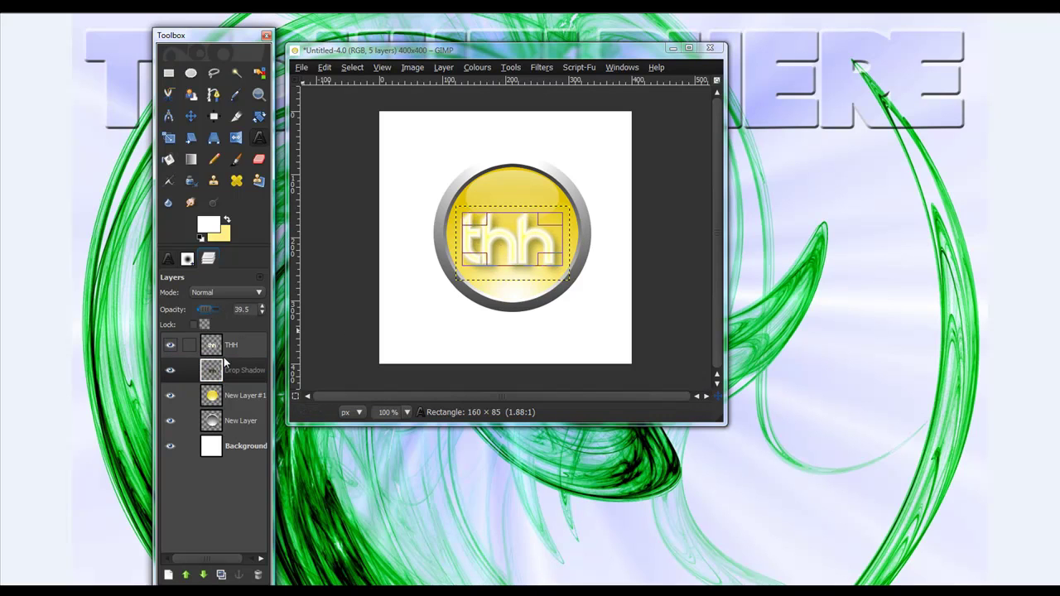
Merge the thh text down into Drop Shadow, then compare blend modes and settle on Value.
right_click(229, 347)
click(277, 73)
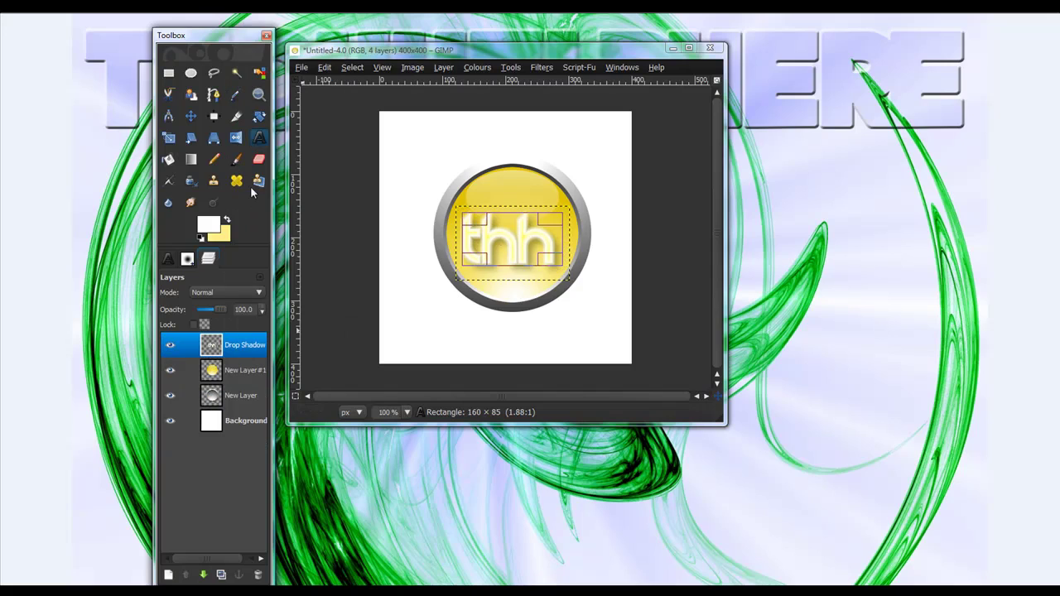
click(231, 296)
click(211, 340)
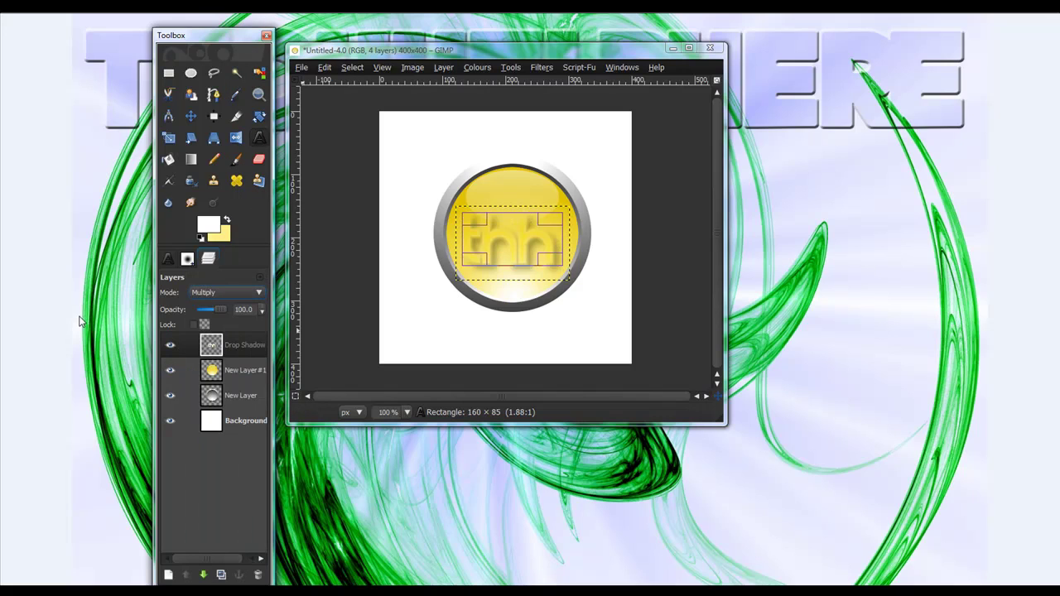
key(Down)
key(Down)
key(Down)
key(Down)
key(Down)
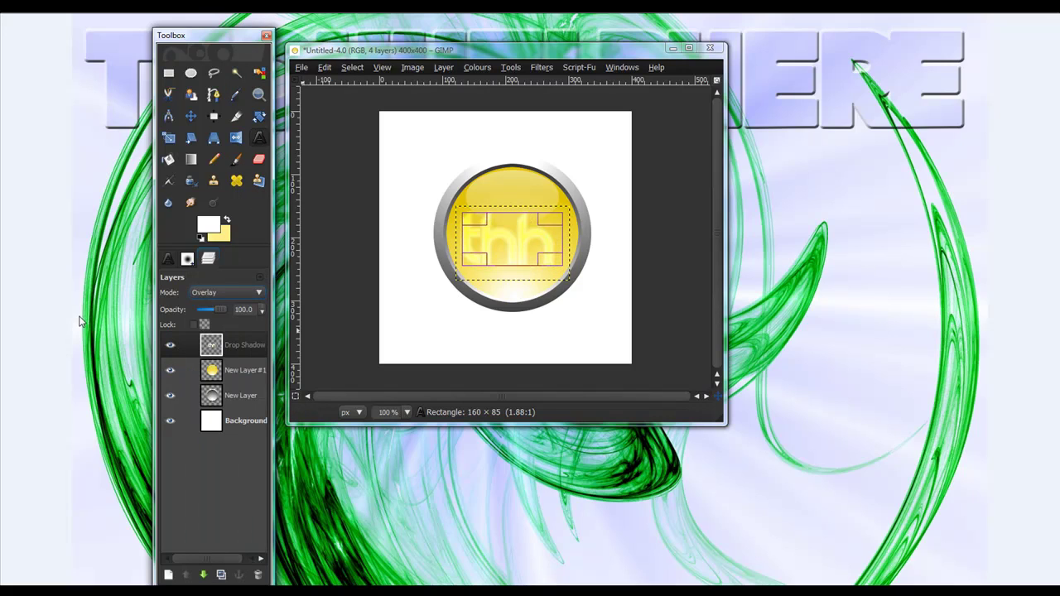
key(Down)
key(Down)
key(Down)
key(Down)
key(Down)
key(Down)
key(Down)
key(Down)
key(Down)
key(Down)
key(Down)
key(Down)
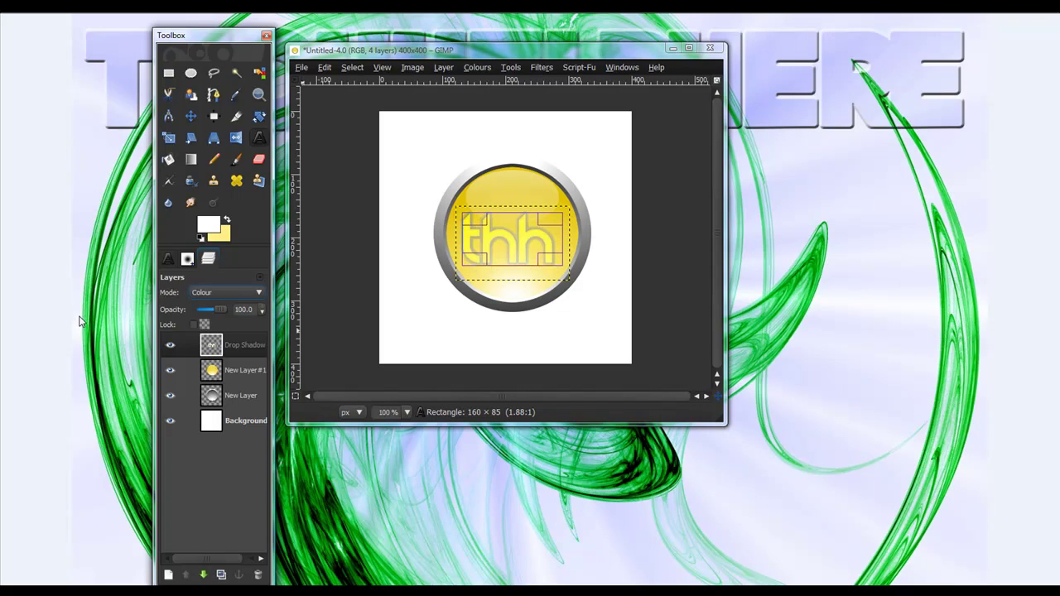
key(Down)
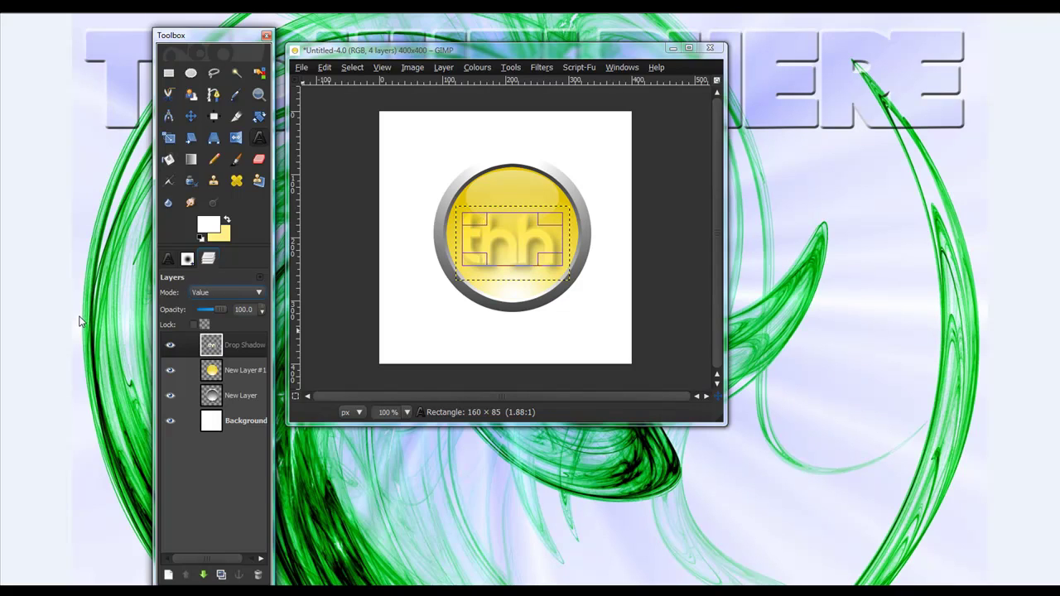
key(Home)
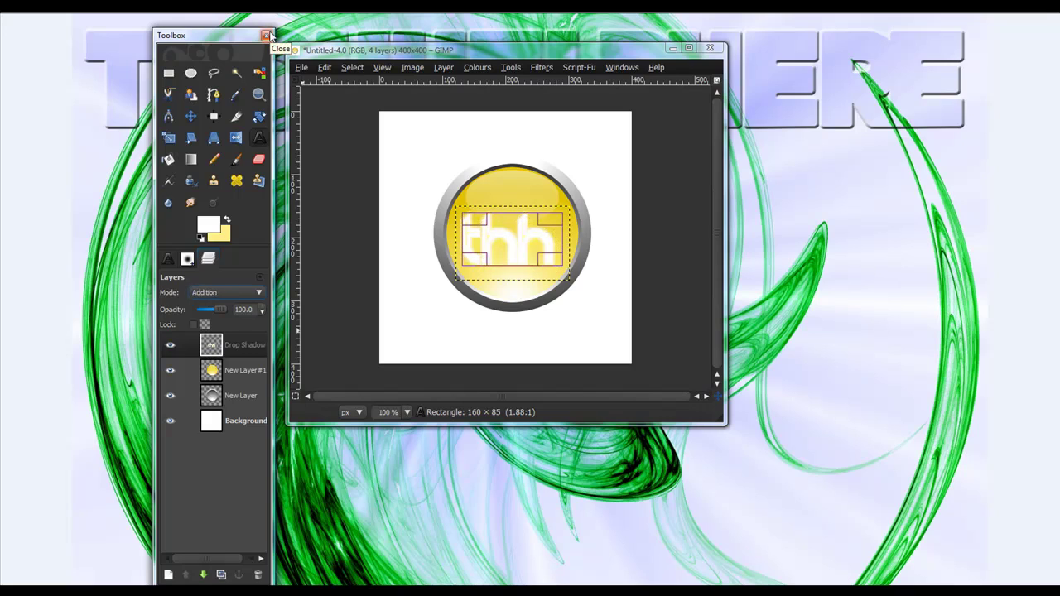
key(End)
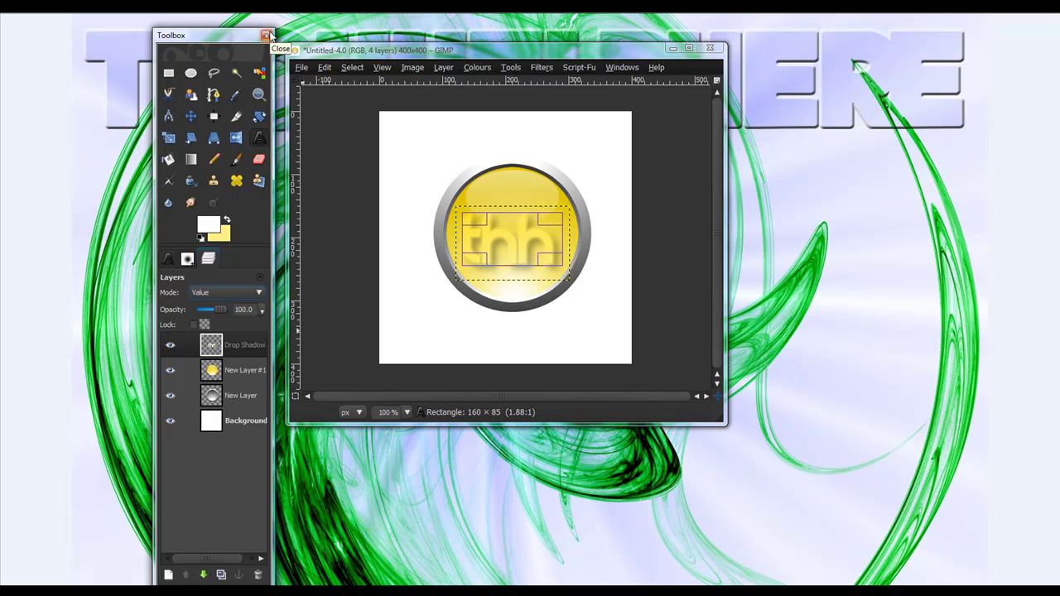
click(229, 342)
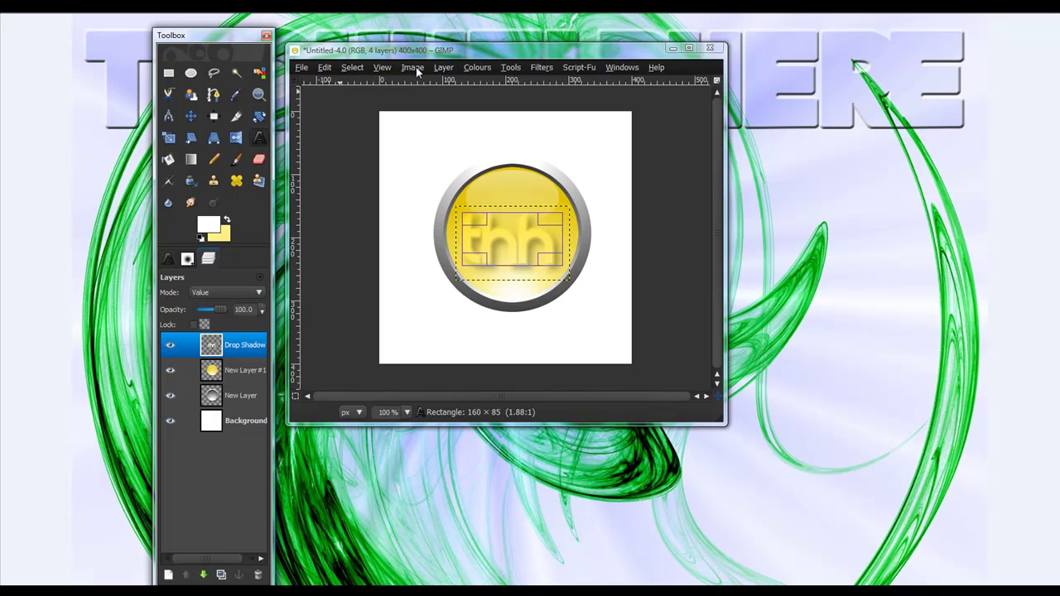
Hide the white Background, merge the visible layers, then delete the Background layer.
click(171, 421)
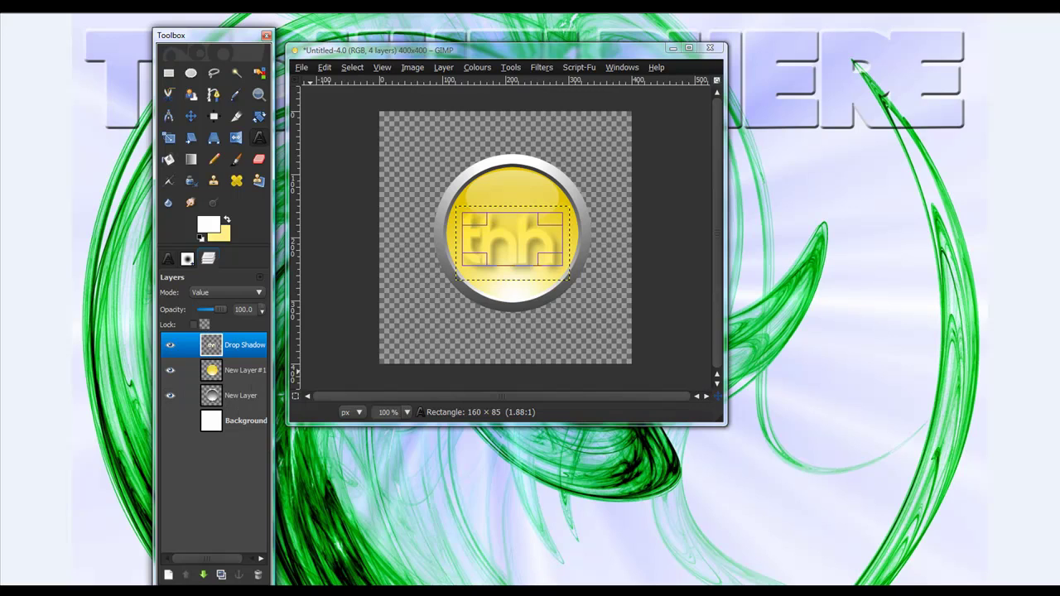
click(418, 67)
click(447, 257)
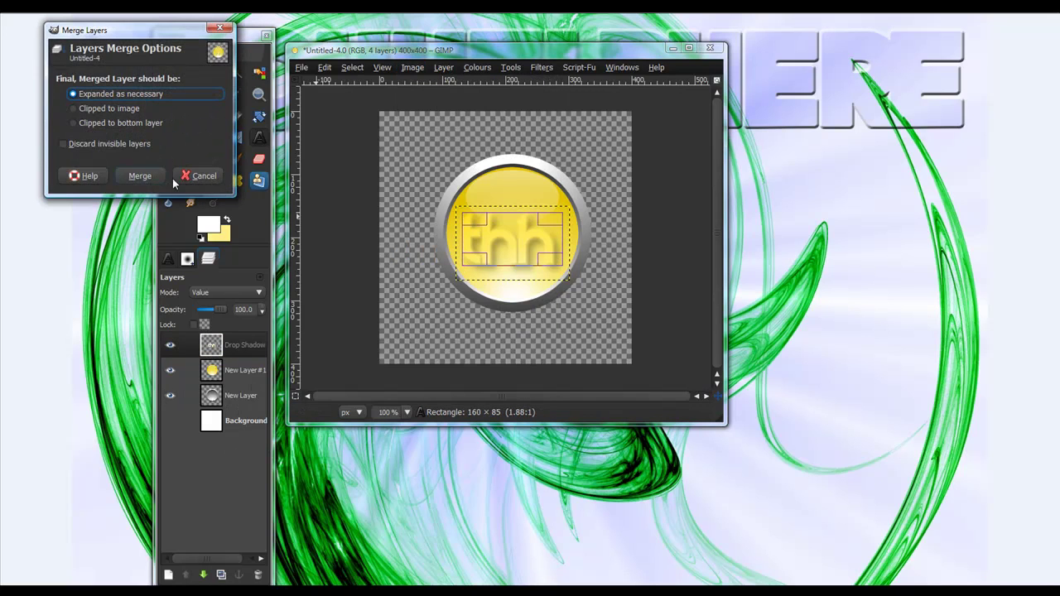
click(140, 176)
right_click(246, 369)
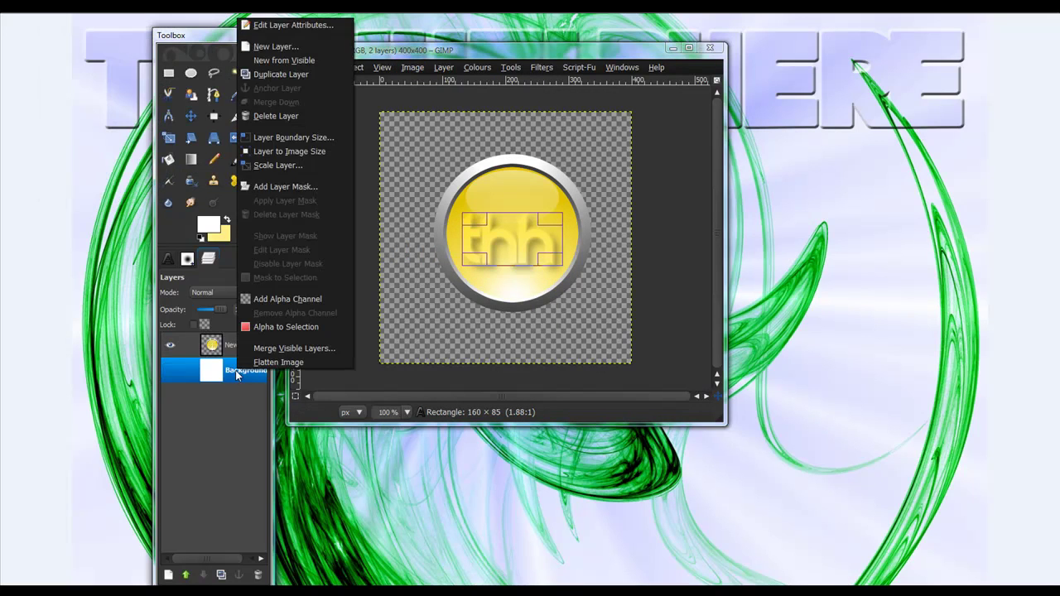
click(278, 112)
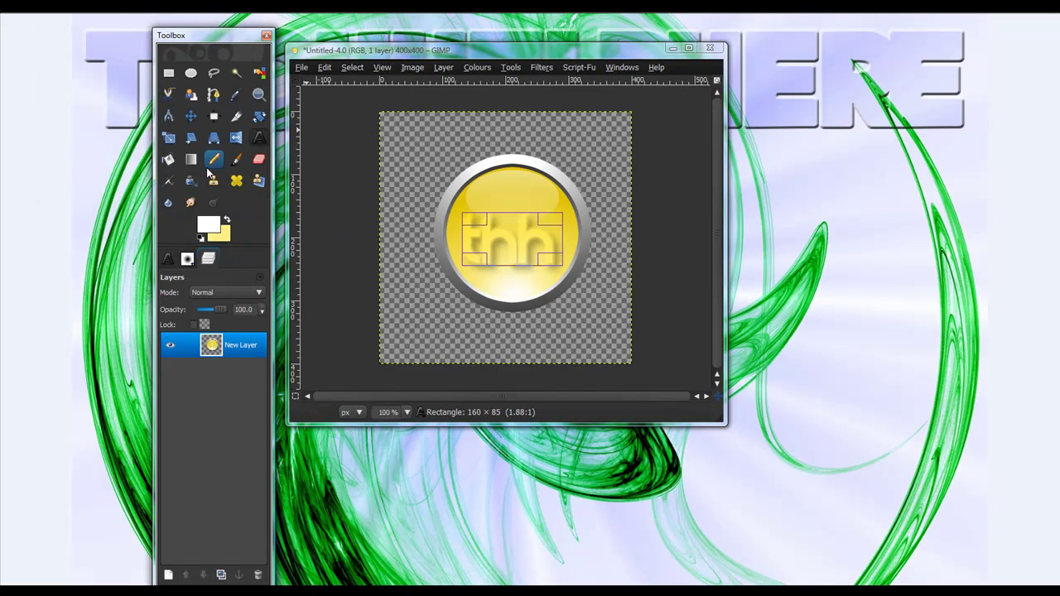
Make a first crop around the button, then undo it back to 400×400.
click(240, 117)
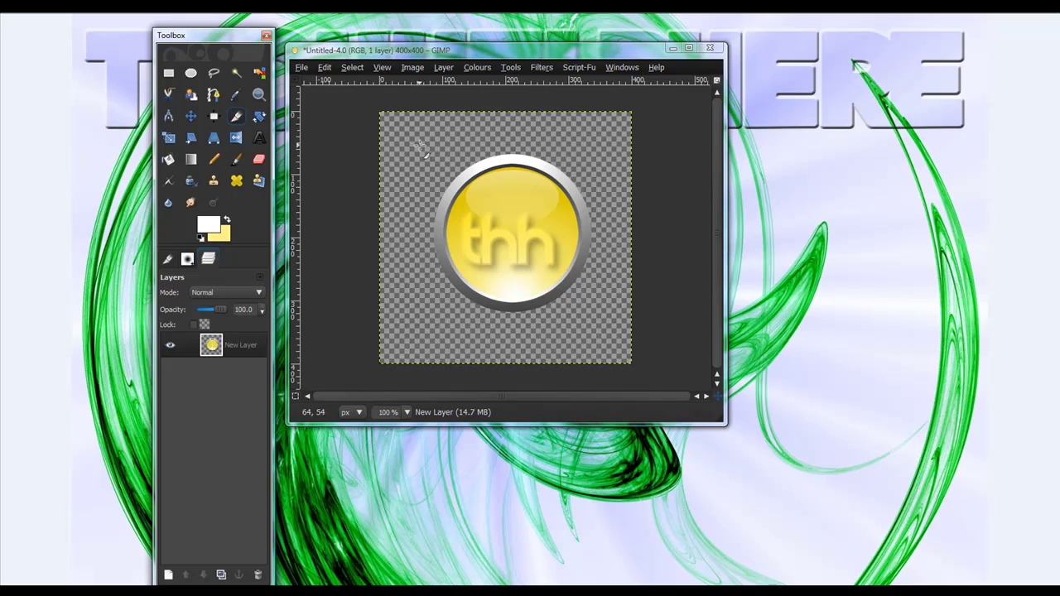
drag(420, 145, 609, 324)
key(Return)
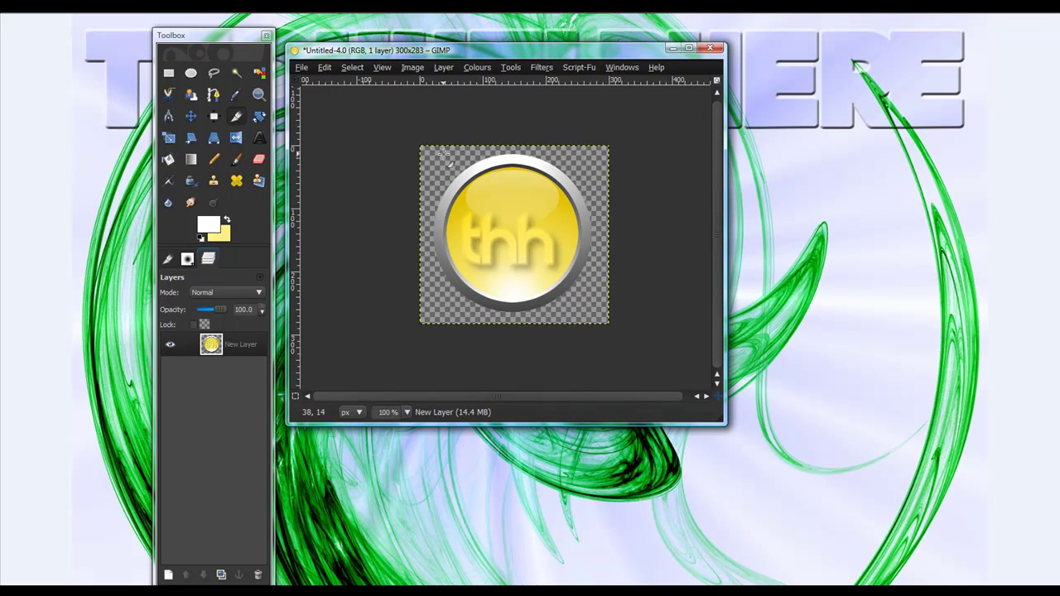
mouse_move(434, 155)
mouse_down()
mouse_move(566, 225)
mouse_move(565, 240)
mouse_move(437, 154)
mouse_up()
key(ctrl+z)
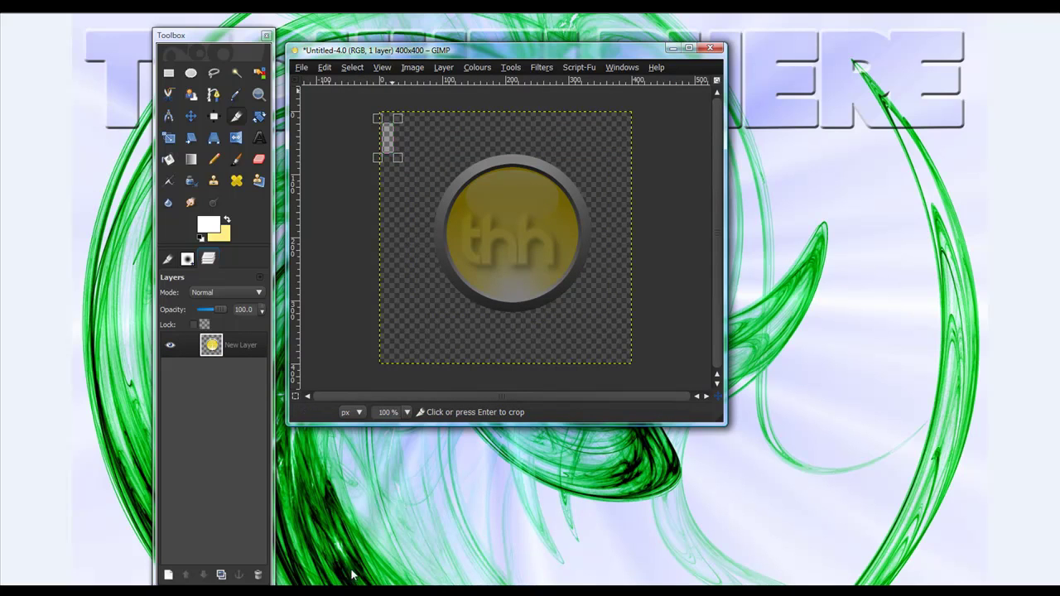
Re-crop around the button to 314×301, then tighter to 277×268.
click(214, 117)
click(235, 119)
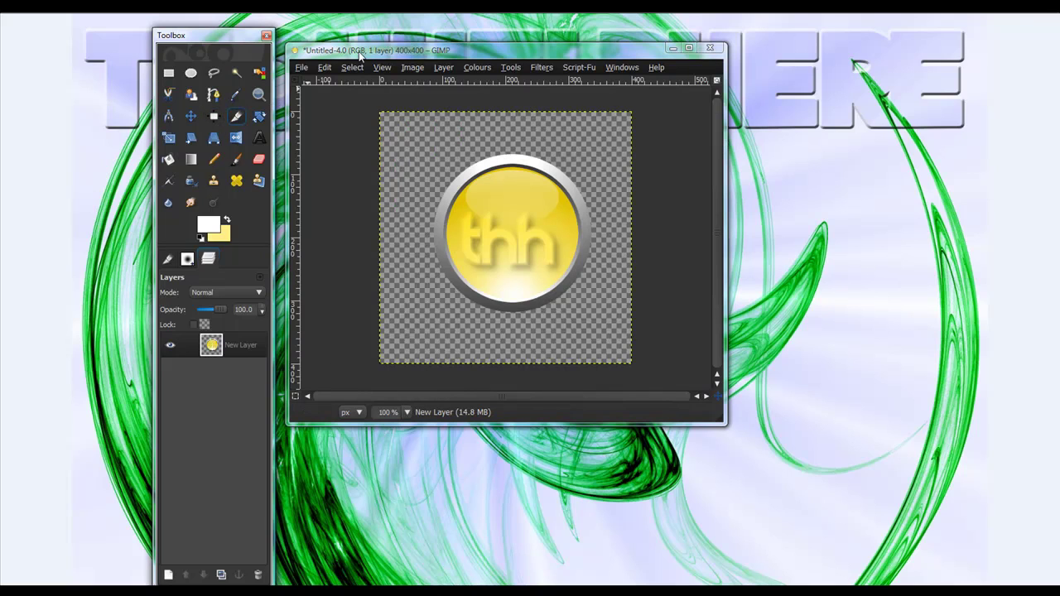
drag(414, 142, 613, 329)
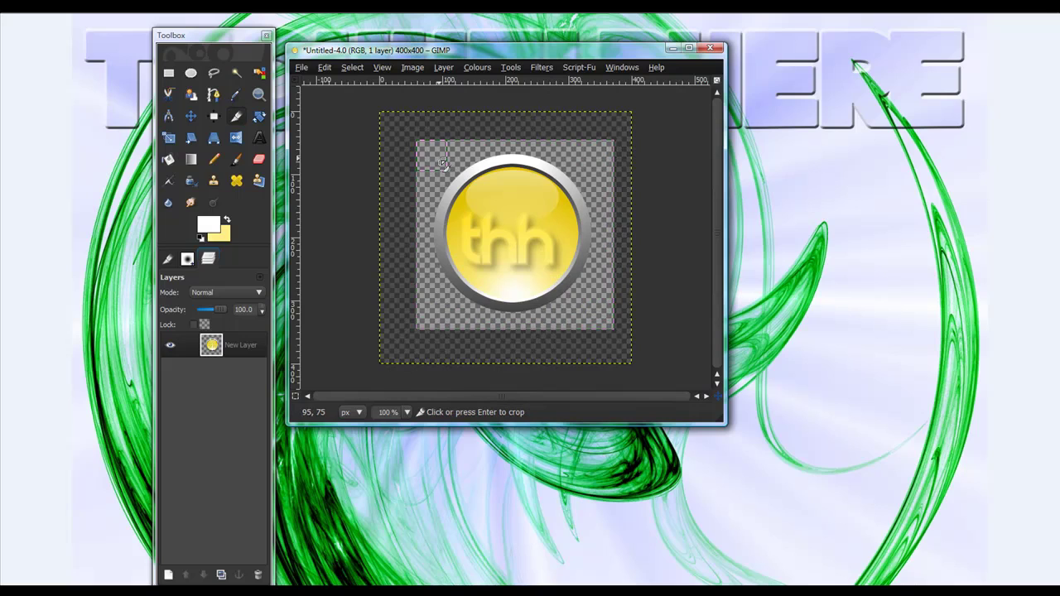
key(Return)
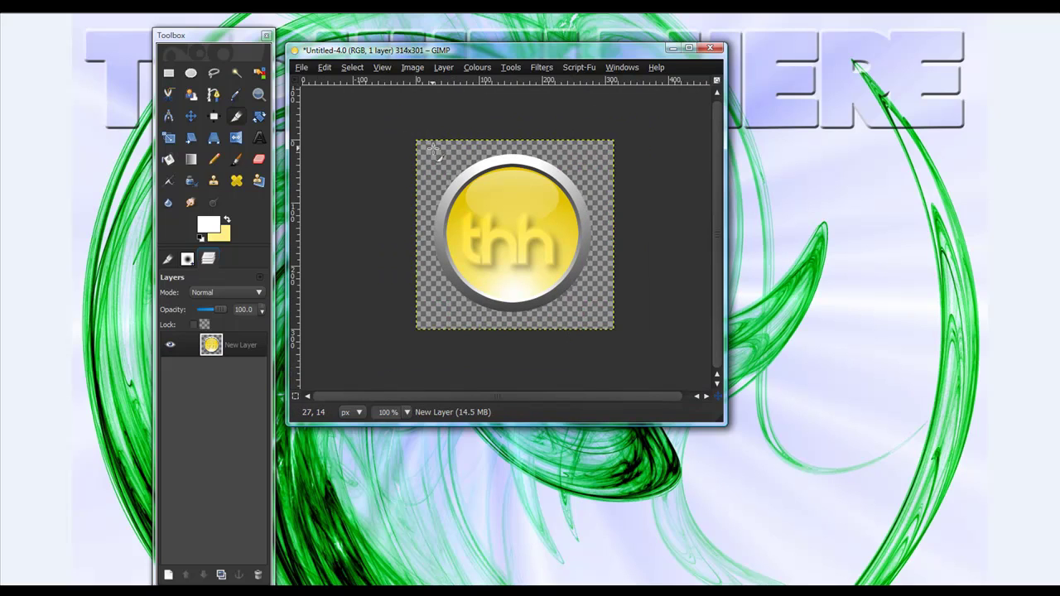
drag(428, 151, 598, 314)
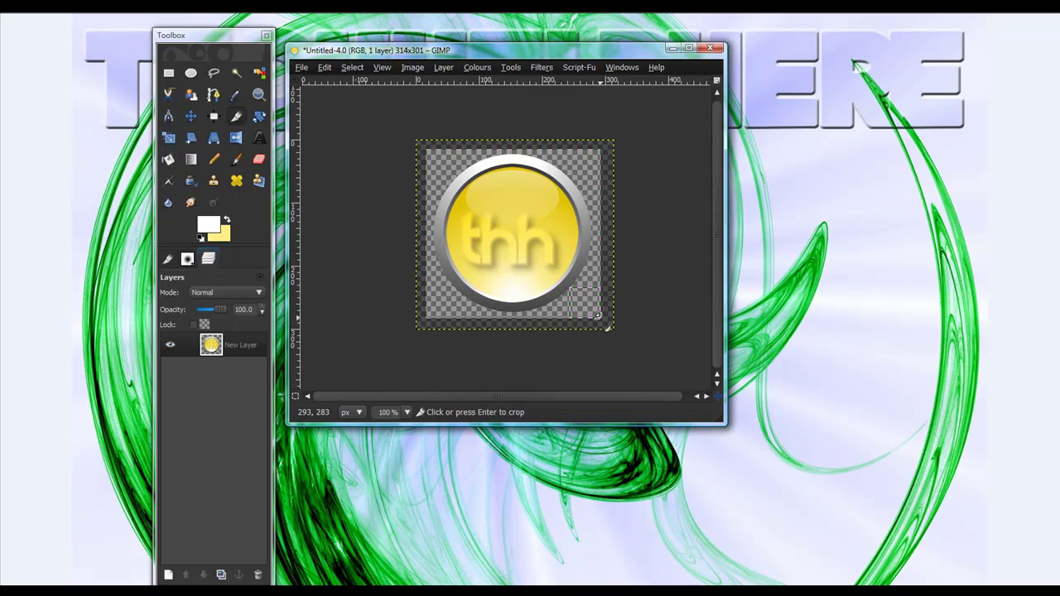
key(Return)
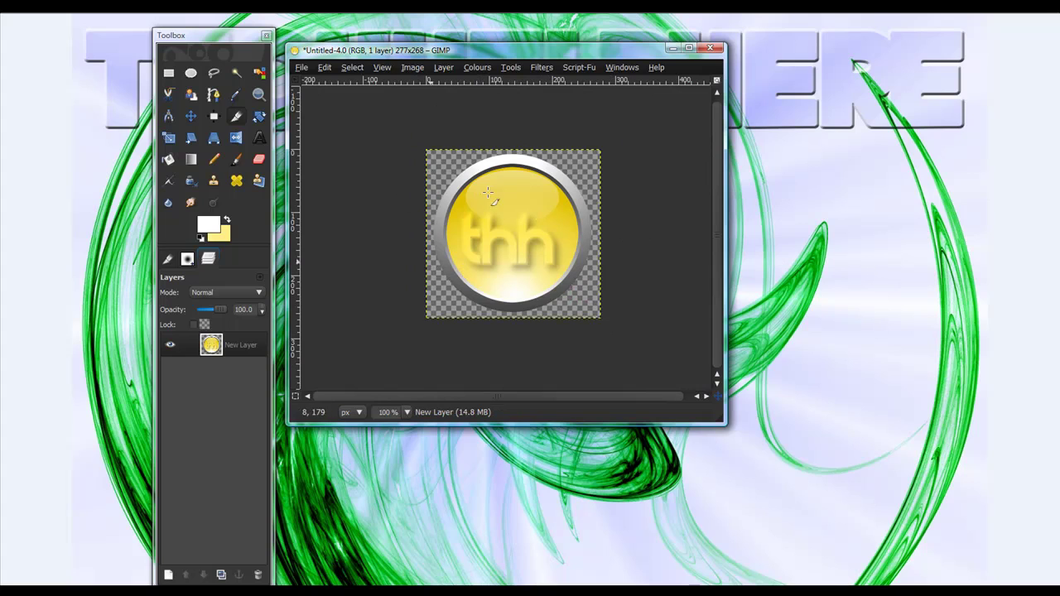
click(300, 67)
Save the image to the Desktop as THHlogo.jpg, exporting a flattened JPEG at quality 100.
click(352, 185)
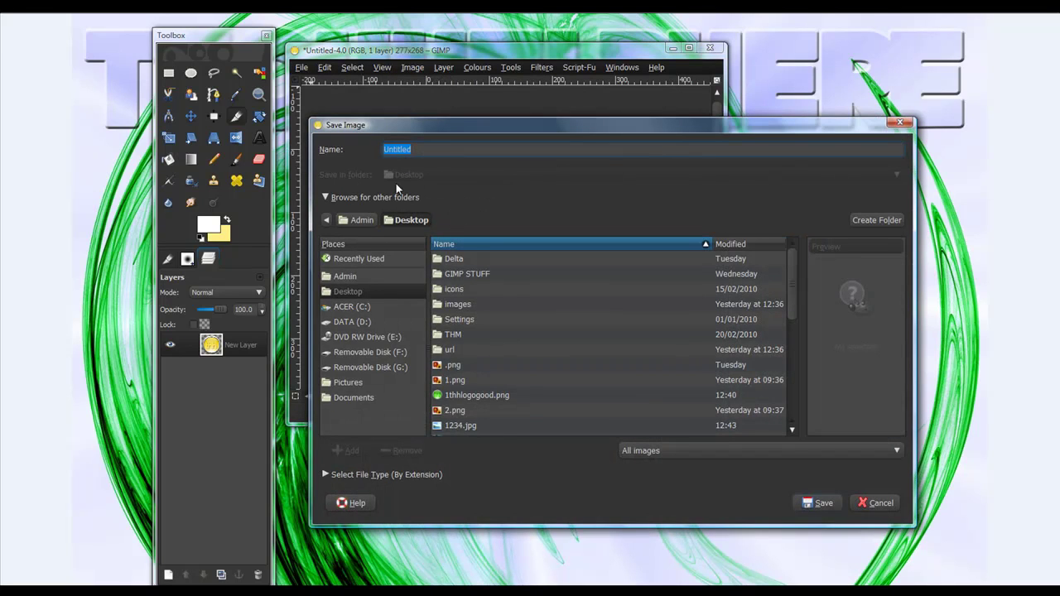
text(THHlogo.jpg)
click(812, 504)
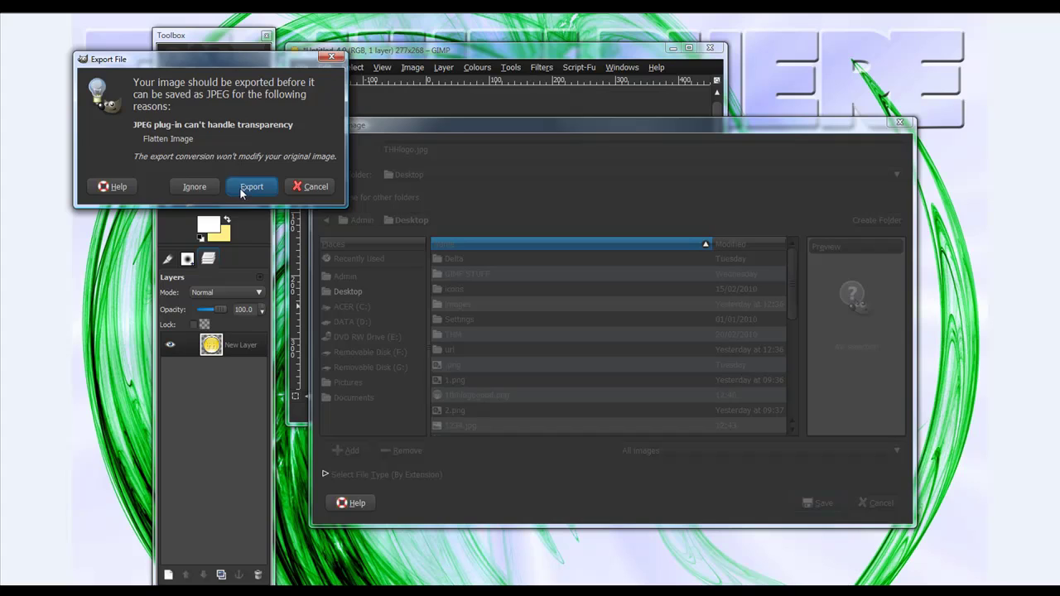
click(243, 187)
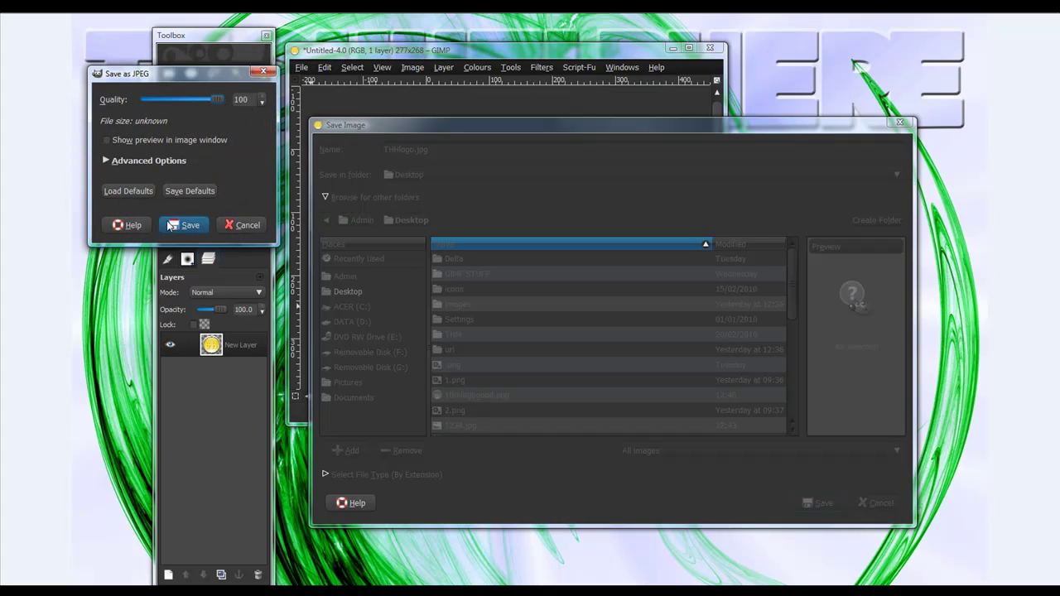